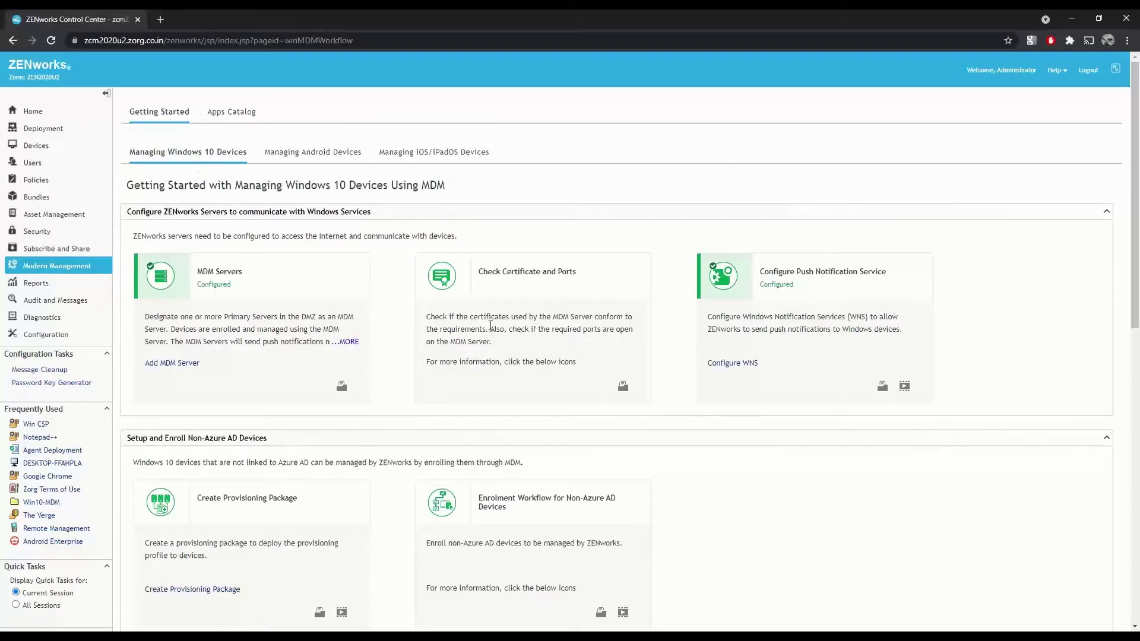
- Review the sections of the Getting Started page for managing Windows 10 devices using MDM
scroll(729, 382, down, 1)
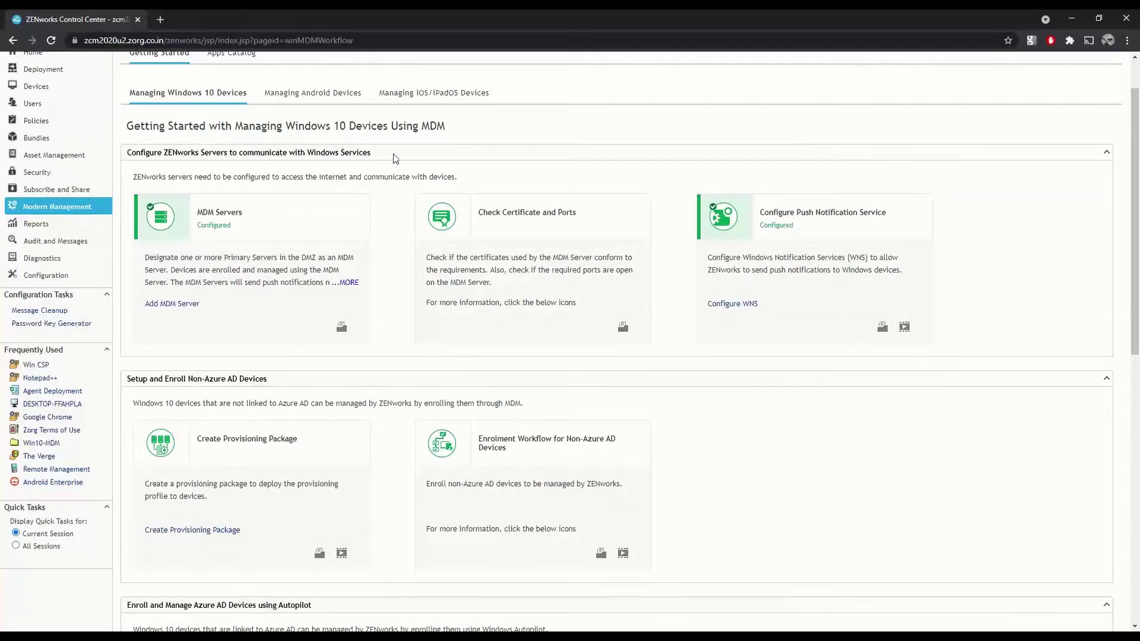
scroll(259, 381, down, 1)
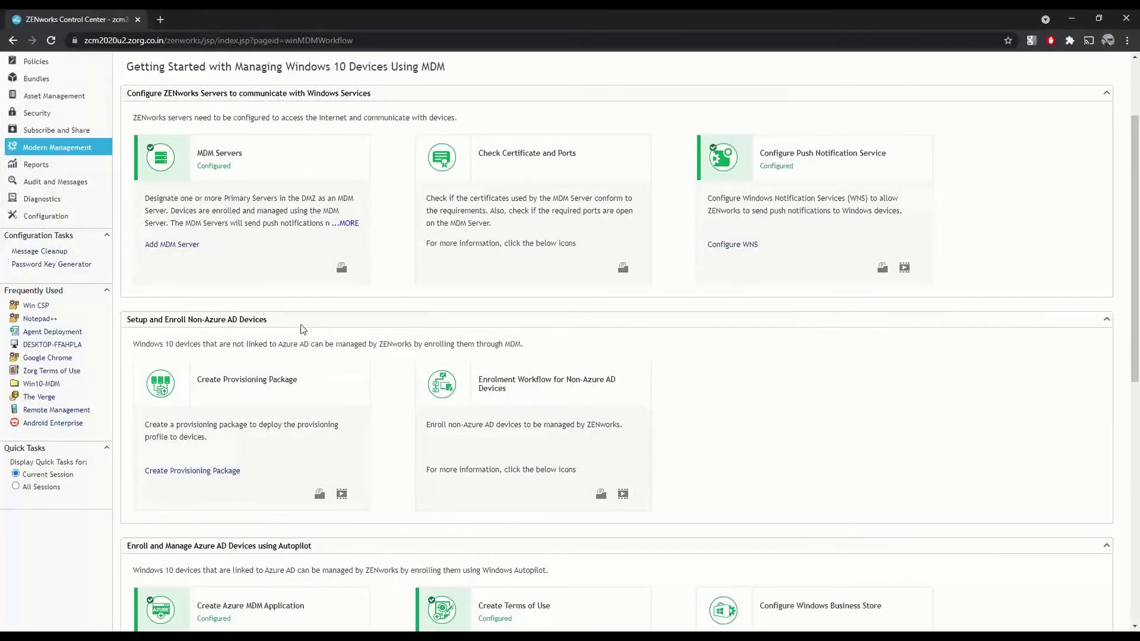
scroll(302, 329, down, 3)
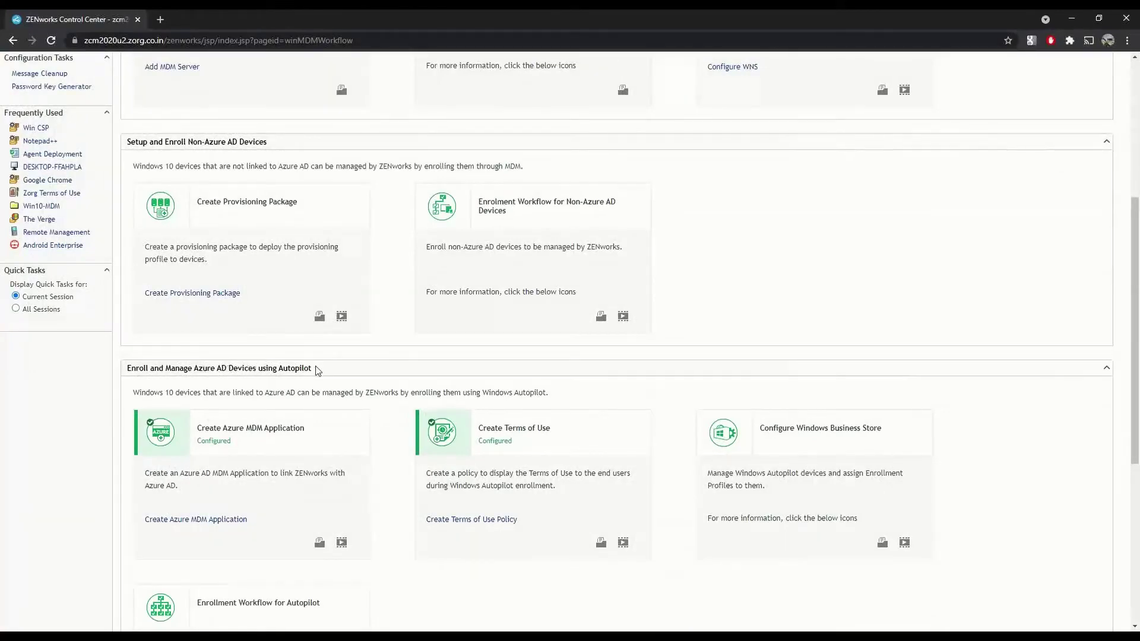
scroll(317, 368, down, 2)
scroll(317, 368, down, 4)
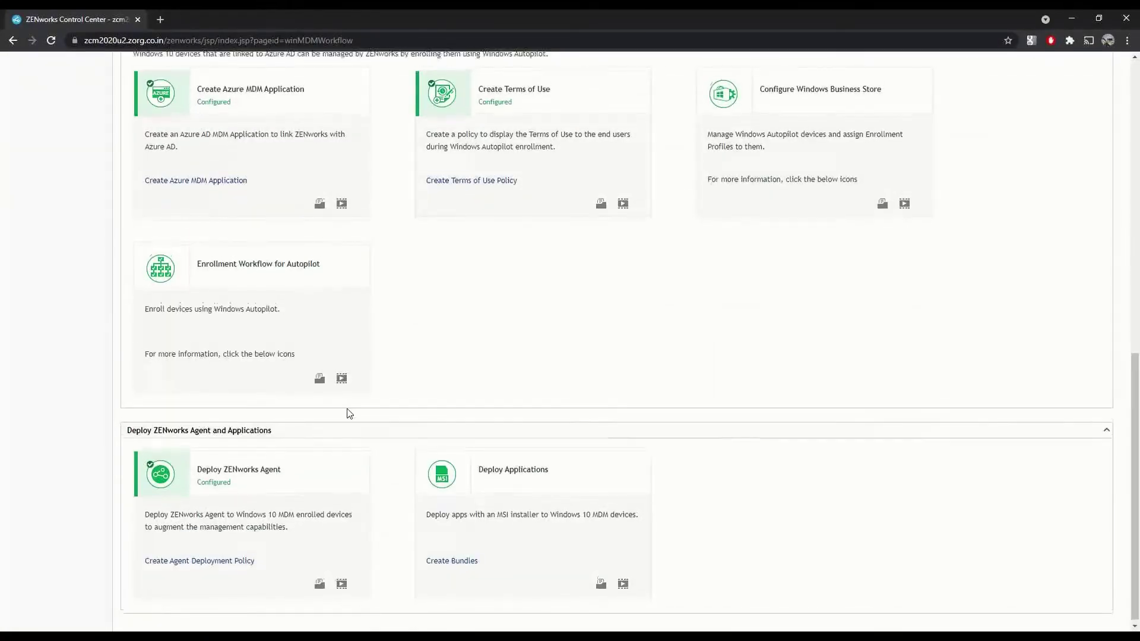
scroll(348, 412, up, 7)
scroll(348, 413, up, 4)
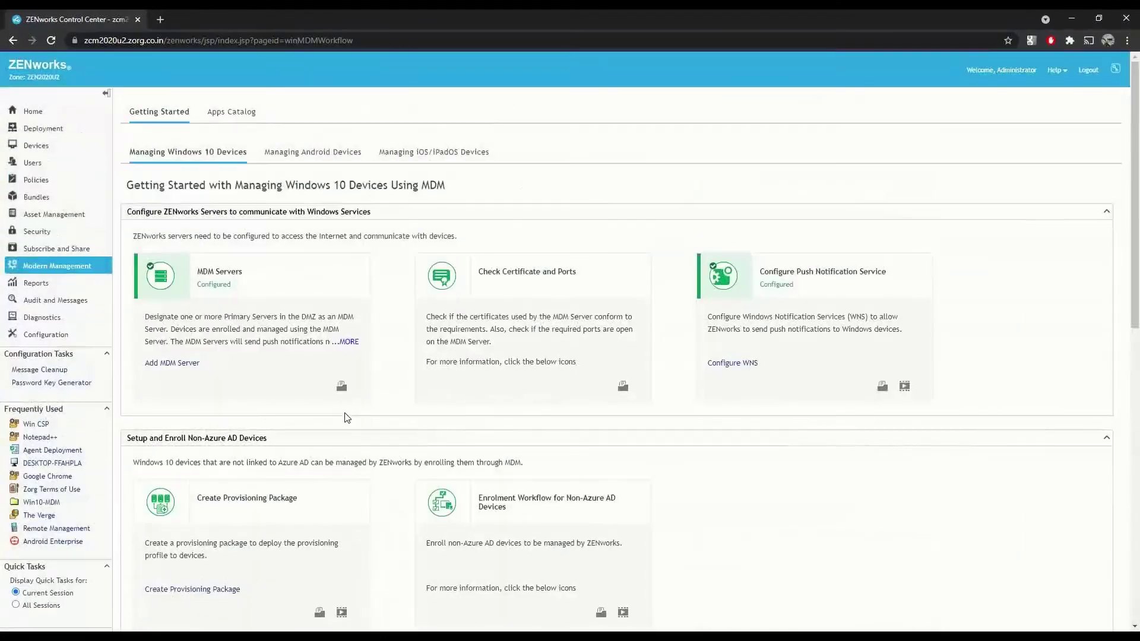
- Open the Notepad++ bundle and examine its bundle type, MSI details and direct device assignments
click(50, 439)
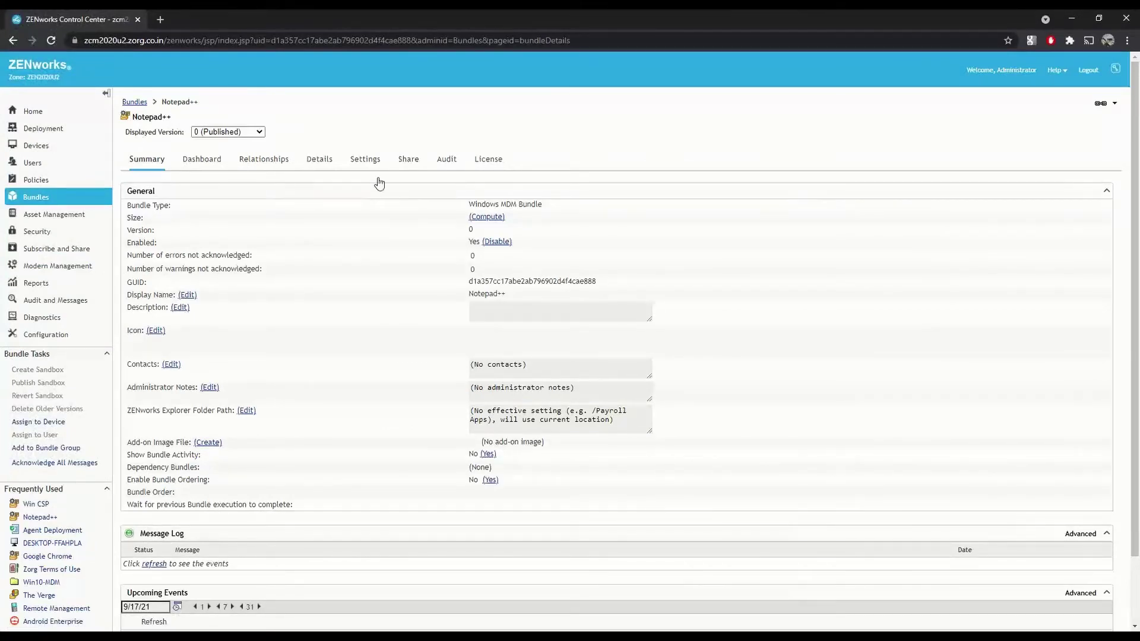
drag(469, 204, 545, 204)
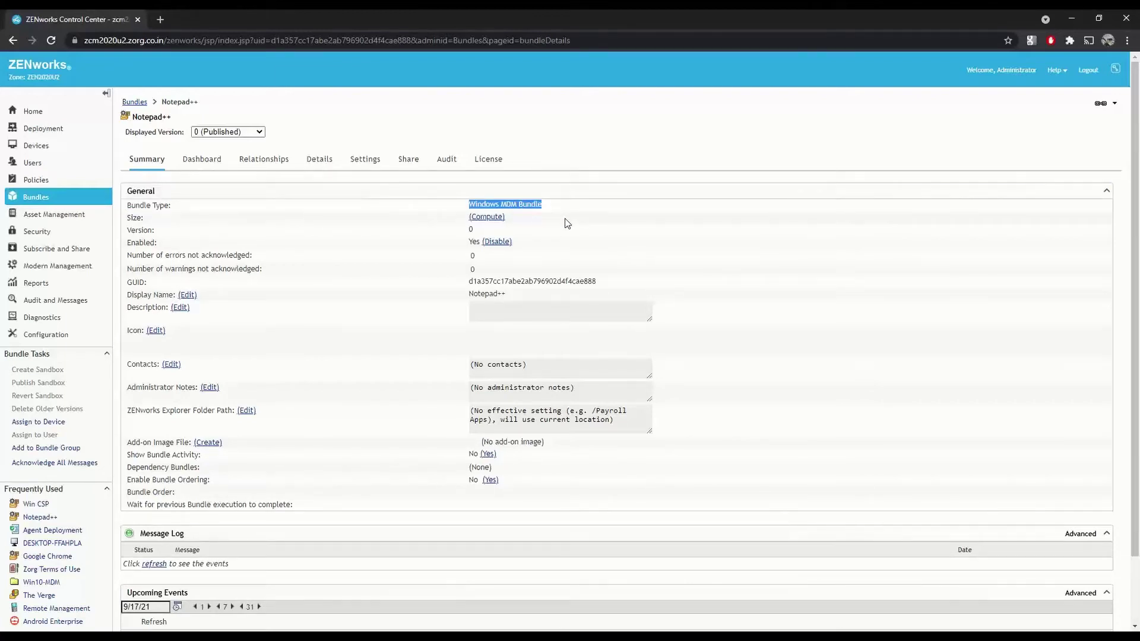
click(319, 161)
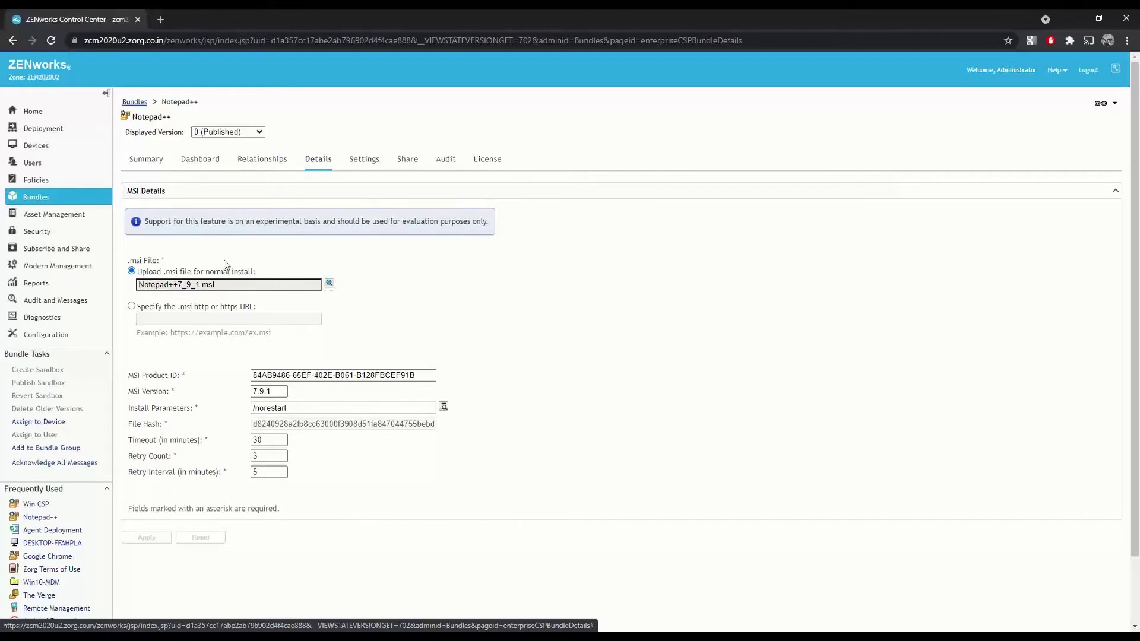
click(264, 162)
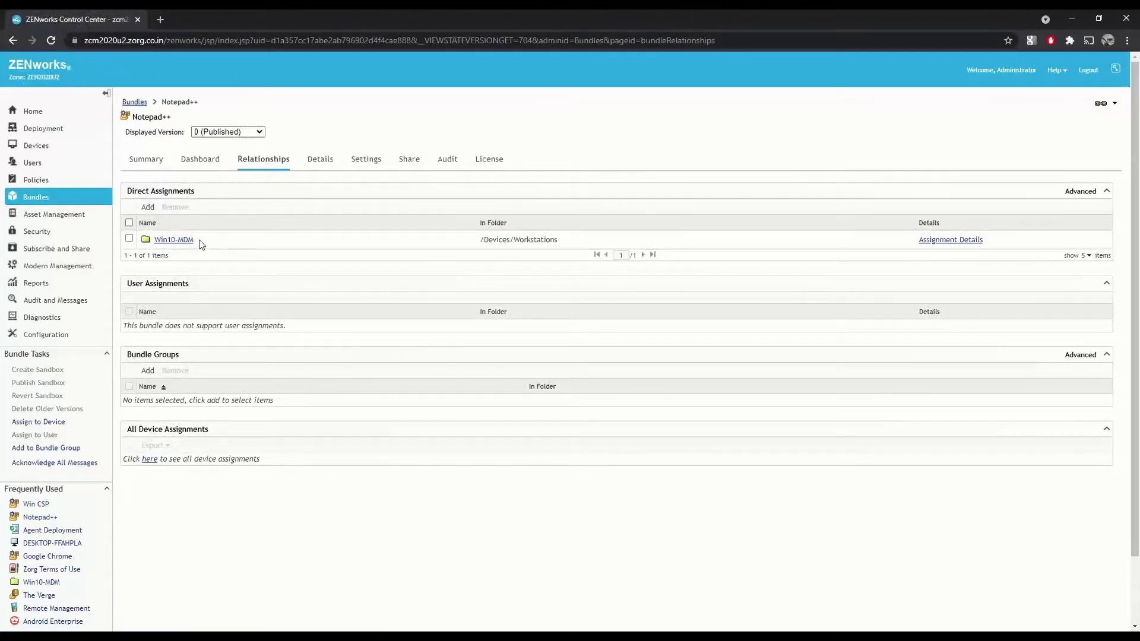
drag(199, 244, 144, 242)
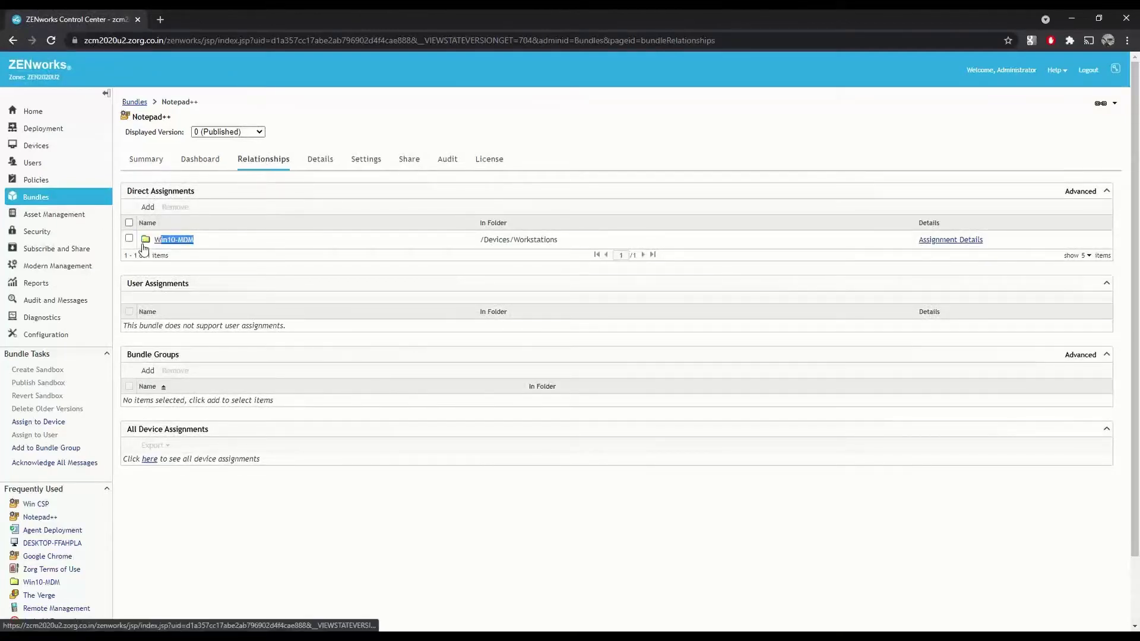
click(291, 257)
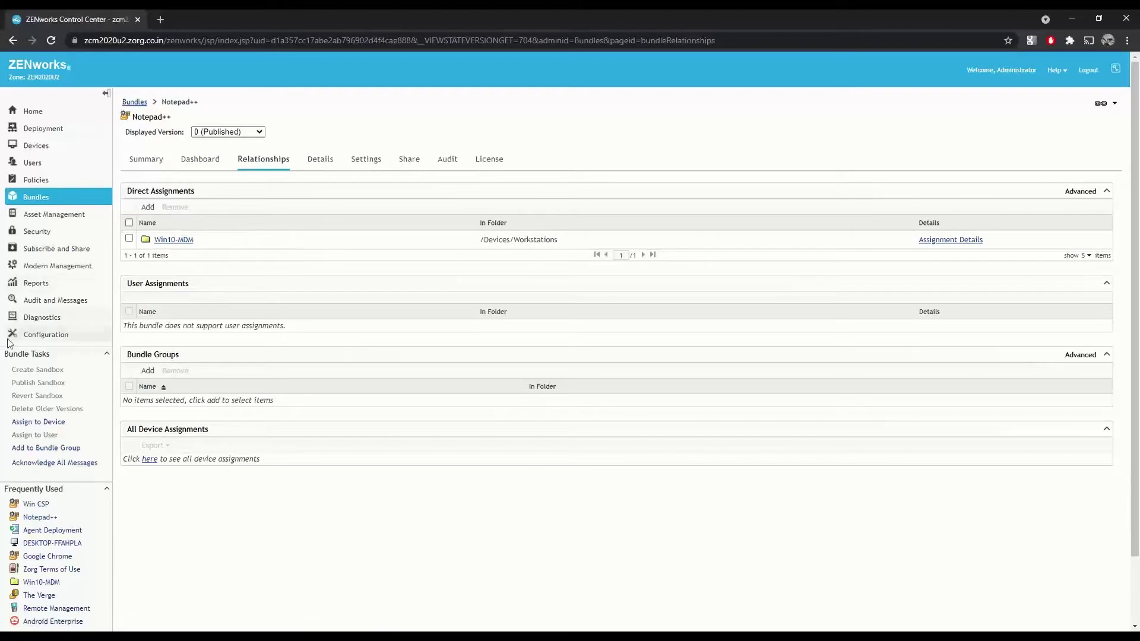
- Open the Azure Rule registration rule to examine its device criteria and the folder applied to new machines
click(39, 338)
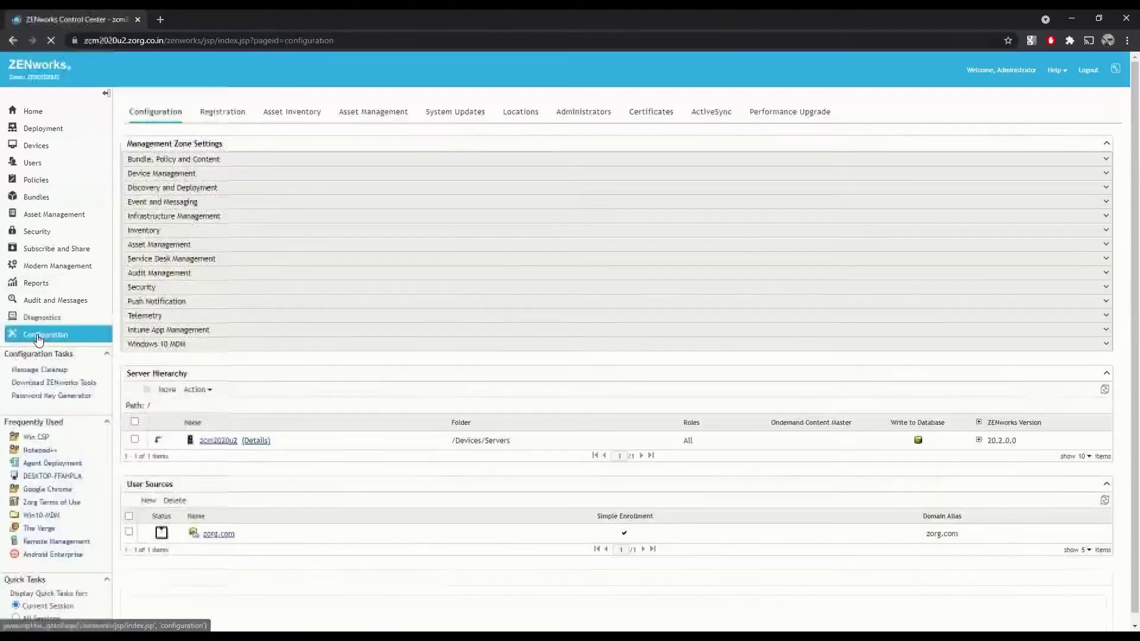
click(232, 118)
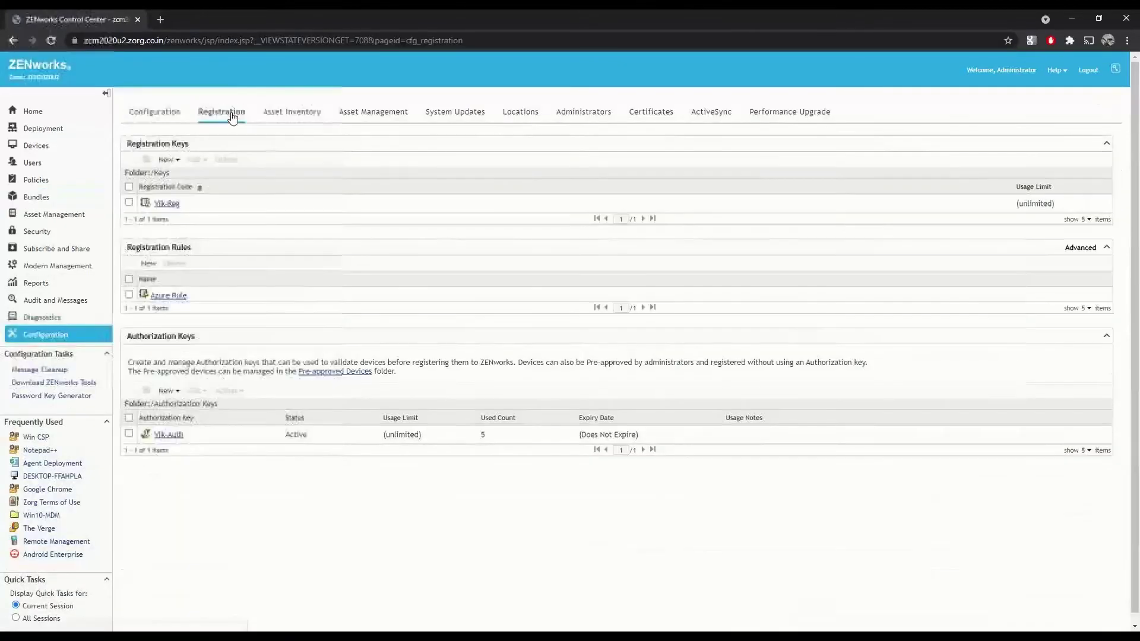
click(167, 296)
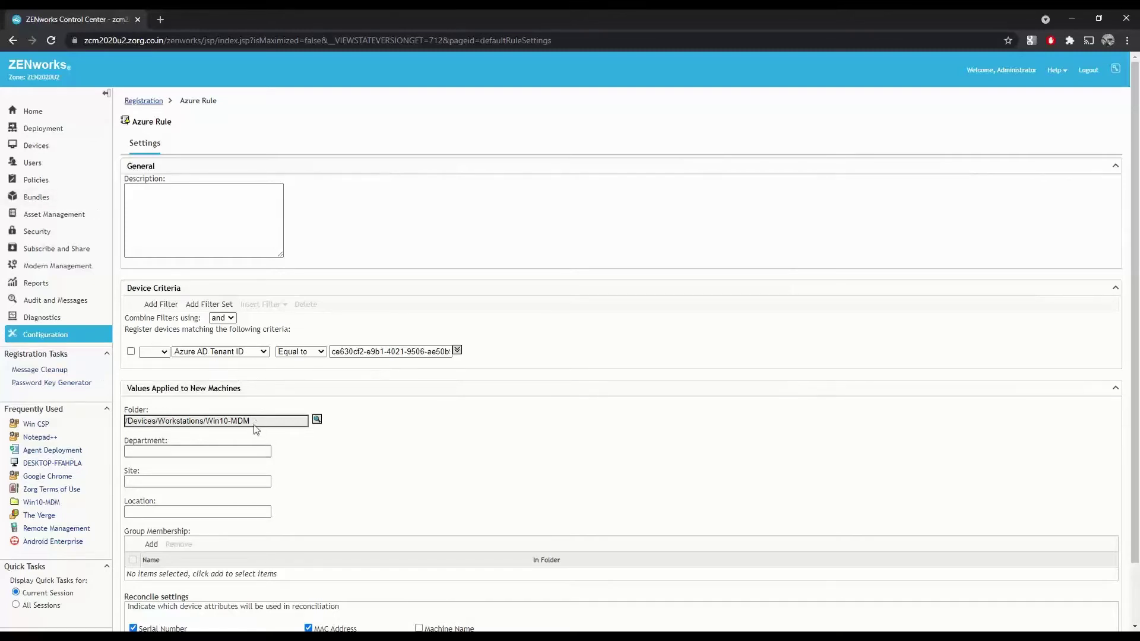
- Examine the ZCM2020U2Demo Azure MDM application's URLs and token details under the Windows 10 MDM settings, and close them without changes
click(32, 338)
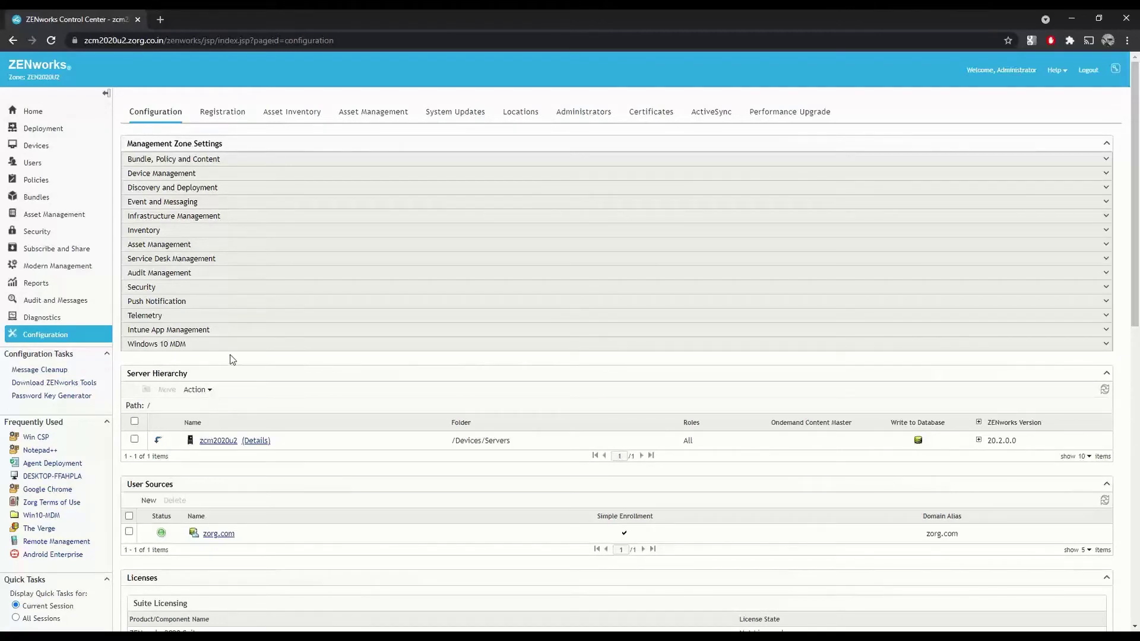
click(167, 346)
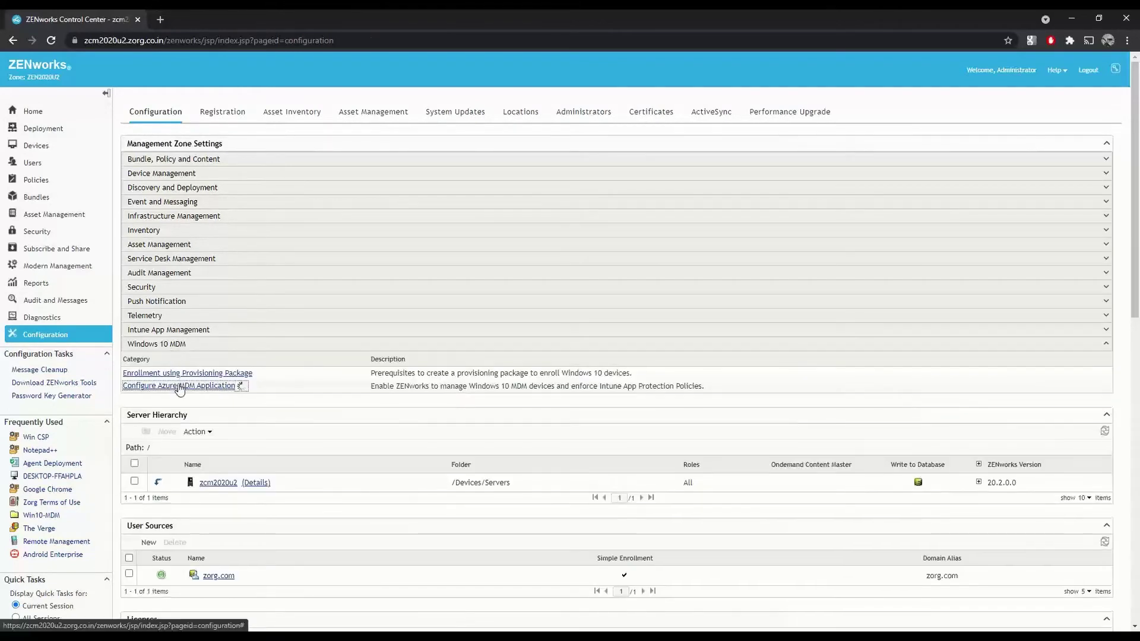
click(180, 386)
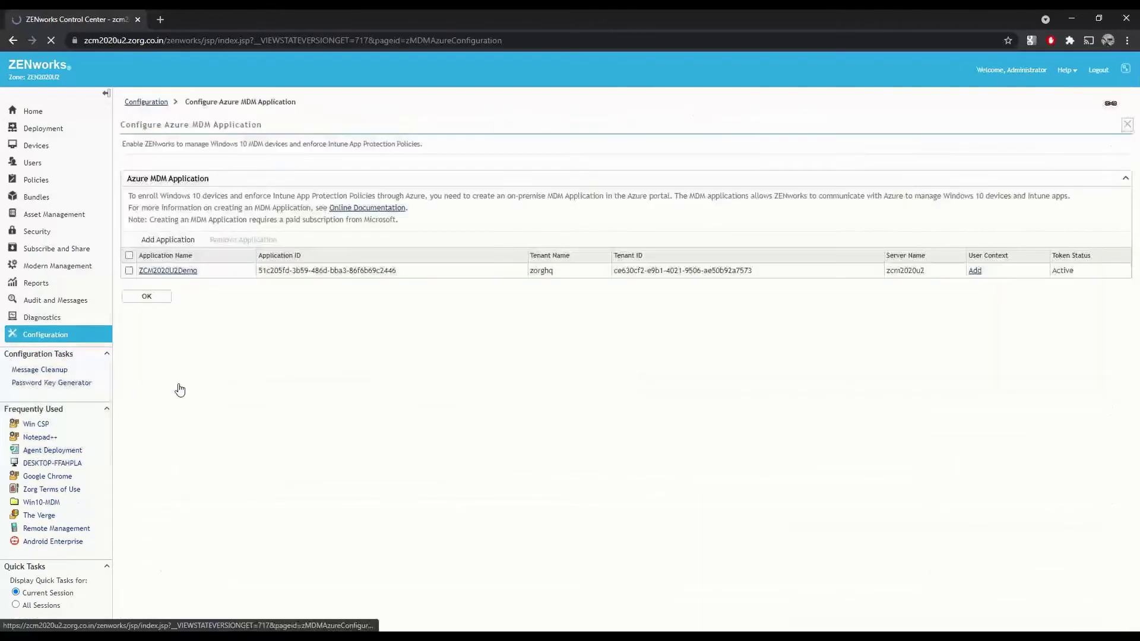
click(189, 273)
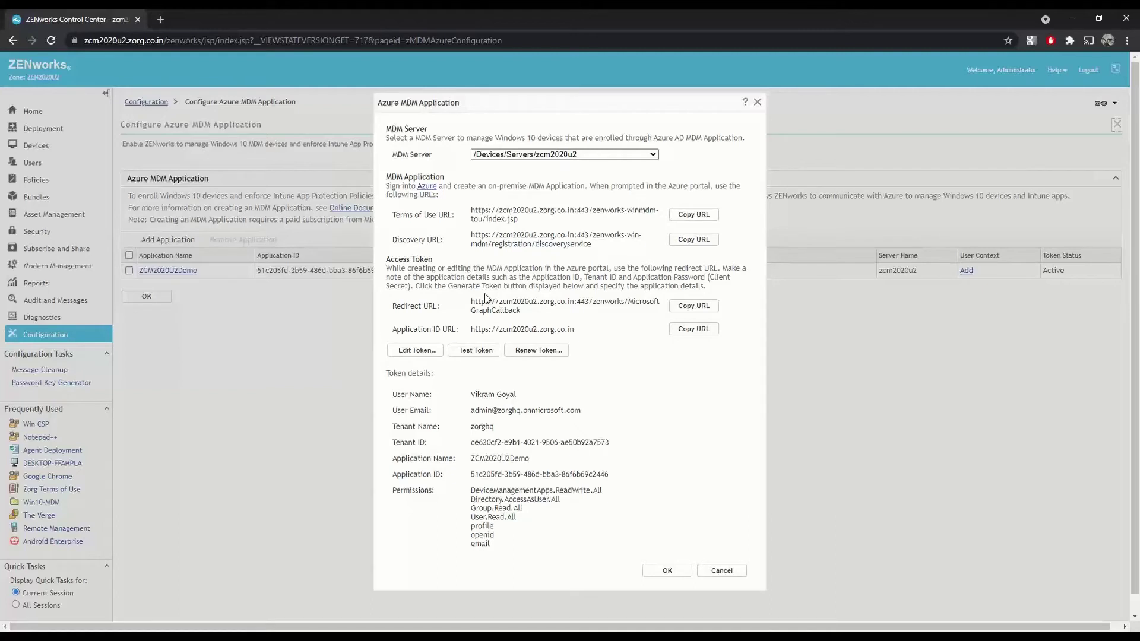
click(736, 575)
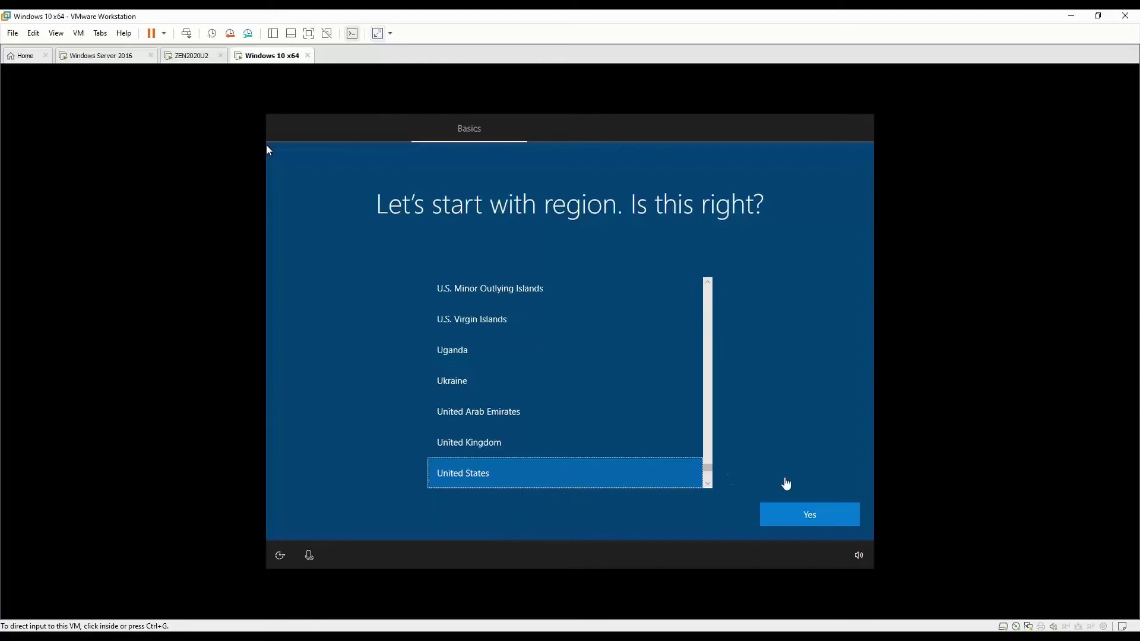
- In the Windows 10 virtual machine's setup, accept United States as region and US as keyboard layout, skipping a second layout
click(783, 478)
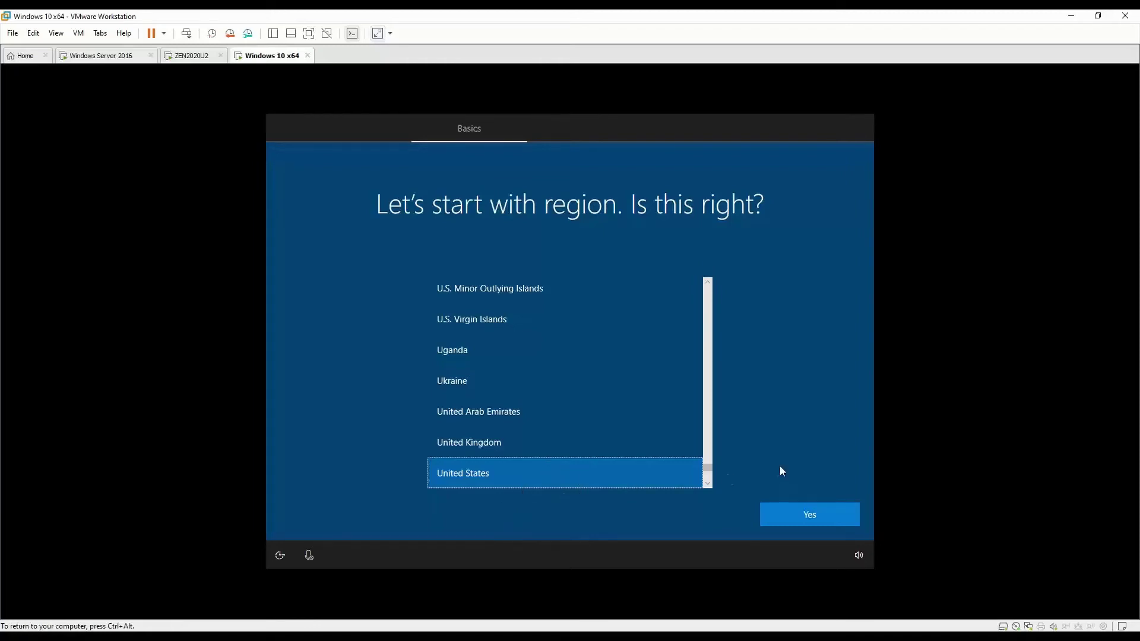
click(808, 515)
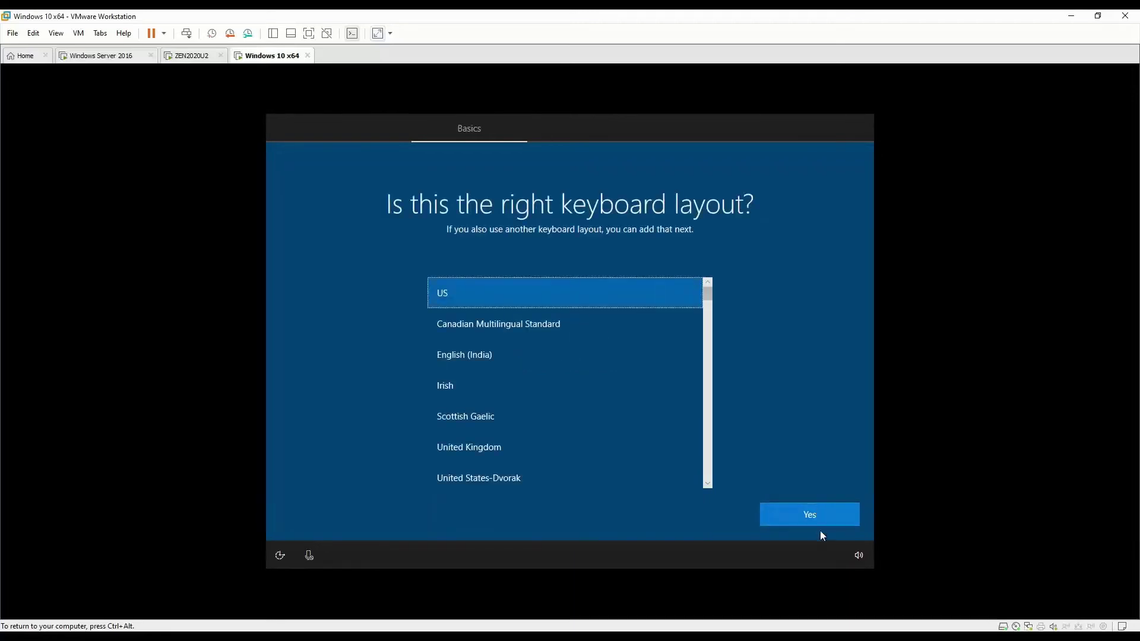
click(820, 524)
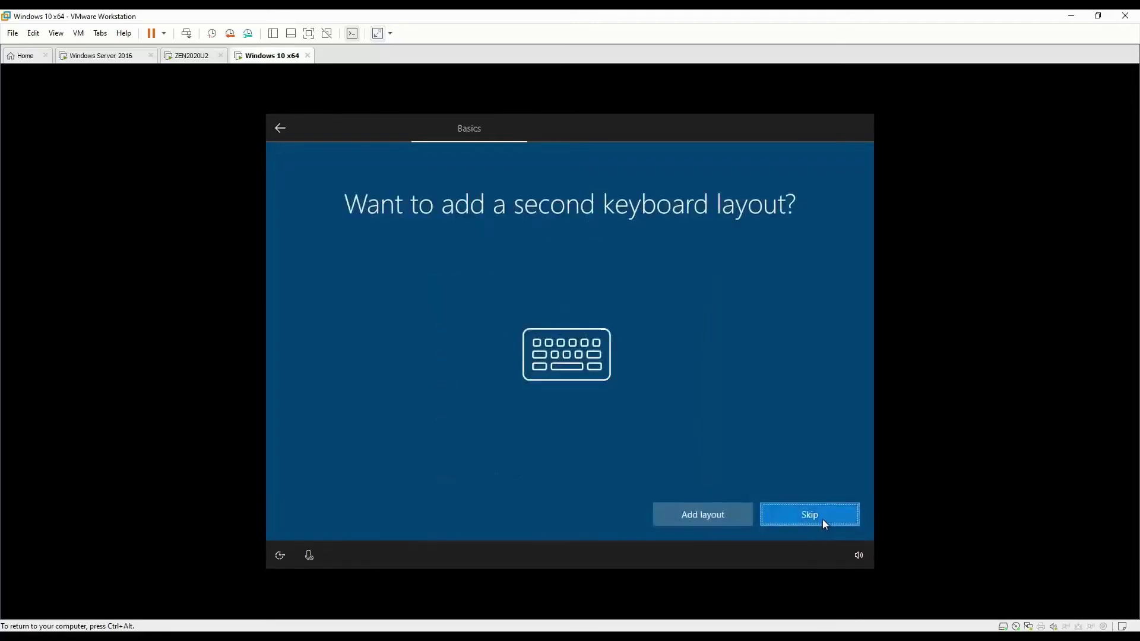
click(822, 520)
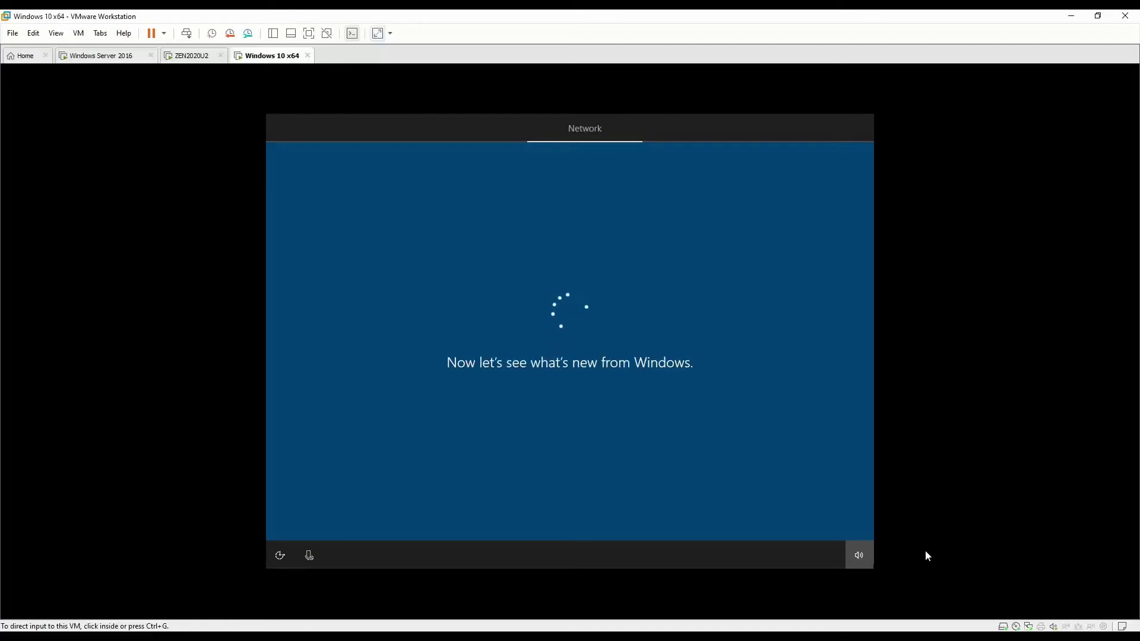
- Switch to Microsoft Store for Business, apply the Zorg-HQ Auto Pilot profile to the VMware7,1 device and review the profile's settings
key(alt+Tab)
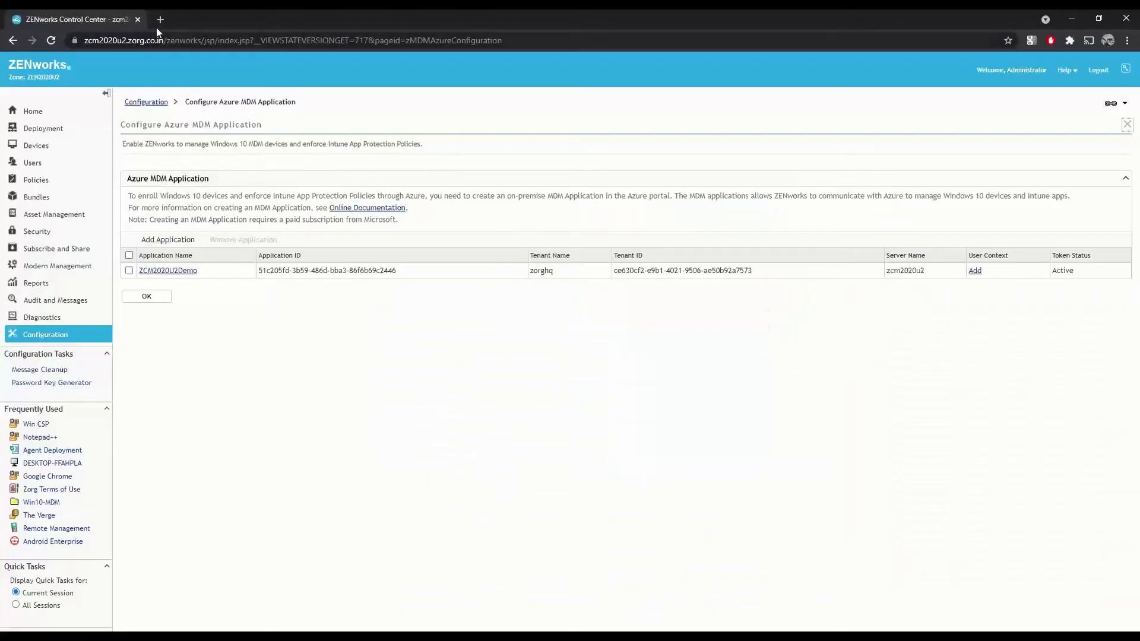
click(161, 21)
text(businessstore.microsoft.com/en-in/manage/devices/all)
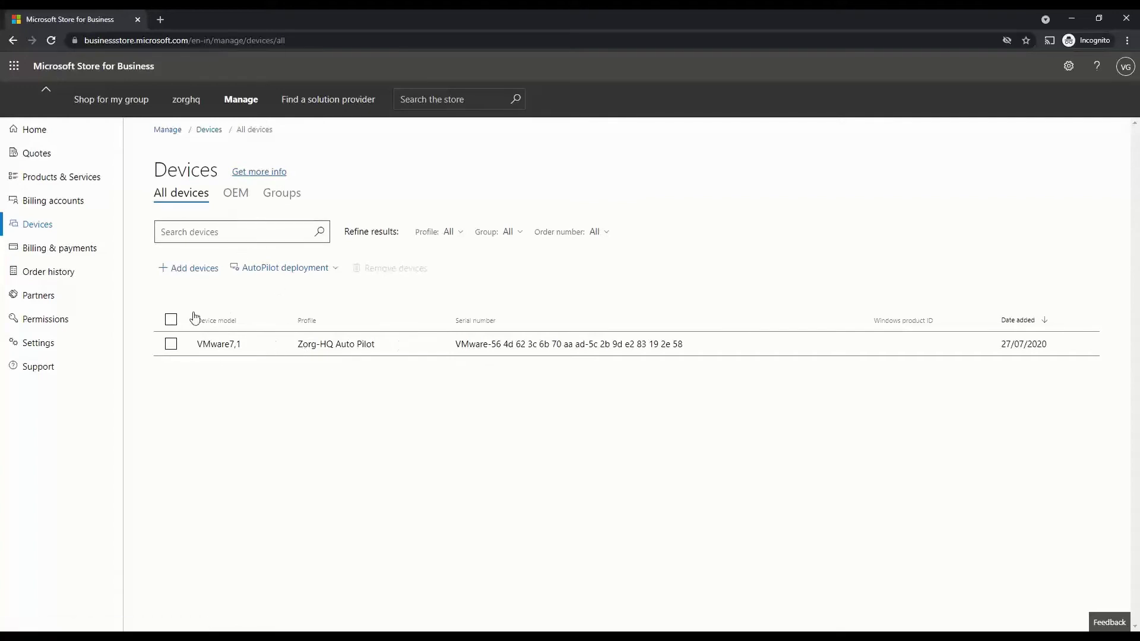
click(172, 346)
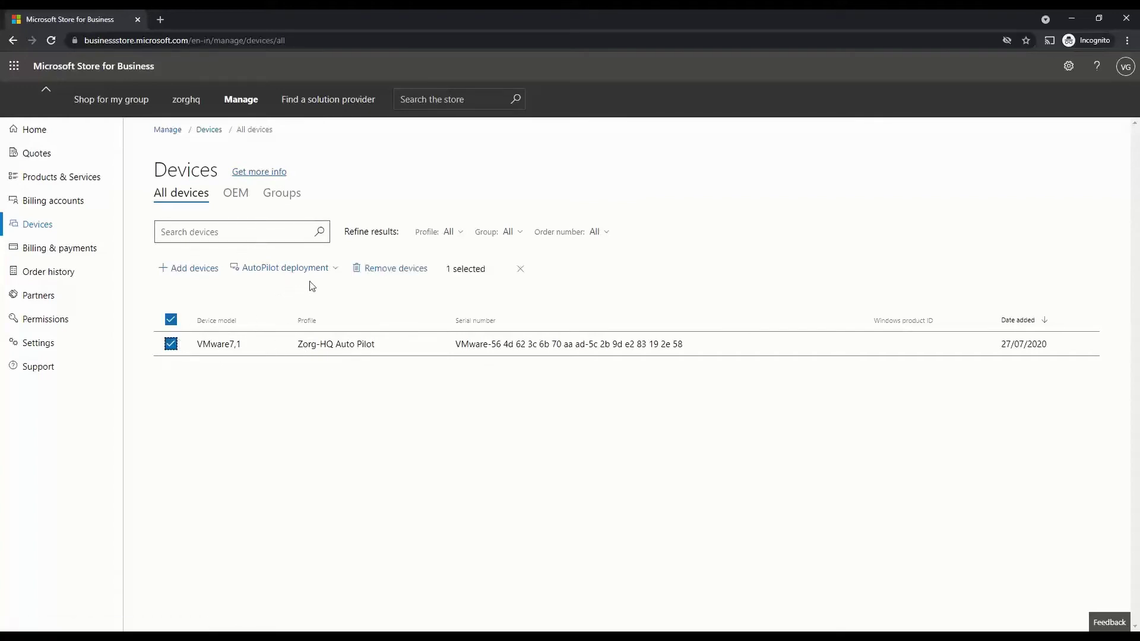
click(338, 271)
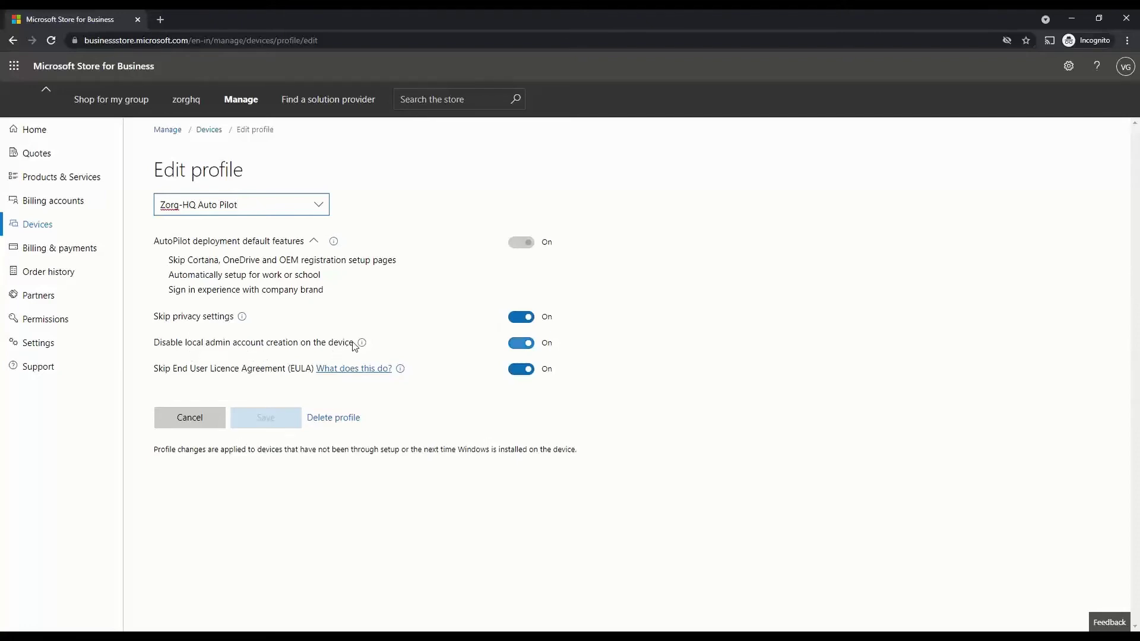
click(210, 130)
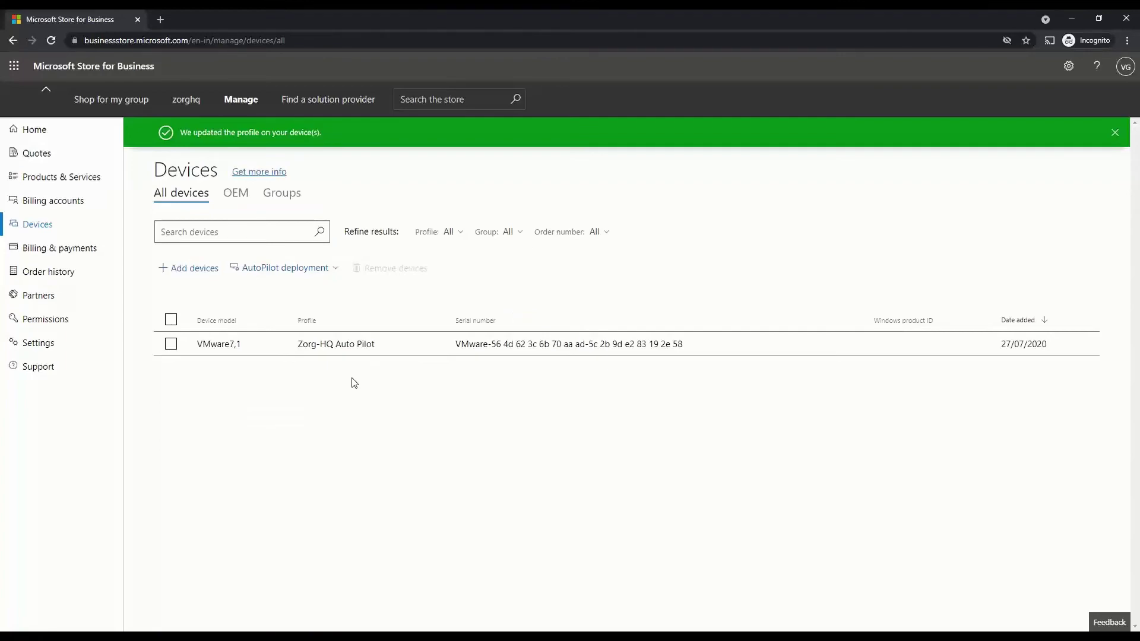
- Switch back to the Windows 10 virtual machine and sign in with the work account's e-mail and password
key(alt+Tab)
key(alt+Tab)
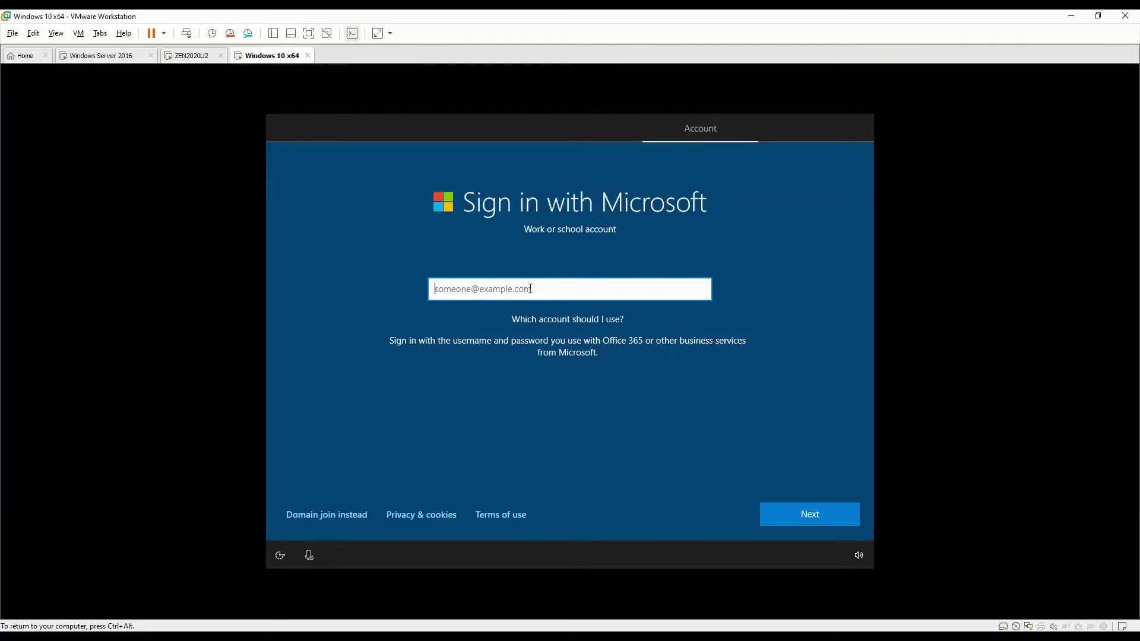
key(ctrl+v)
key(Return)
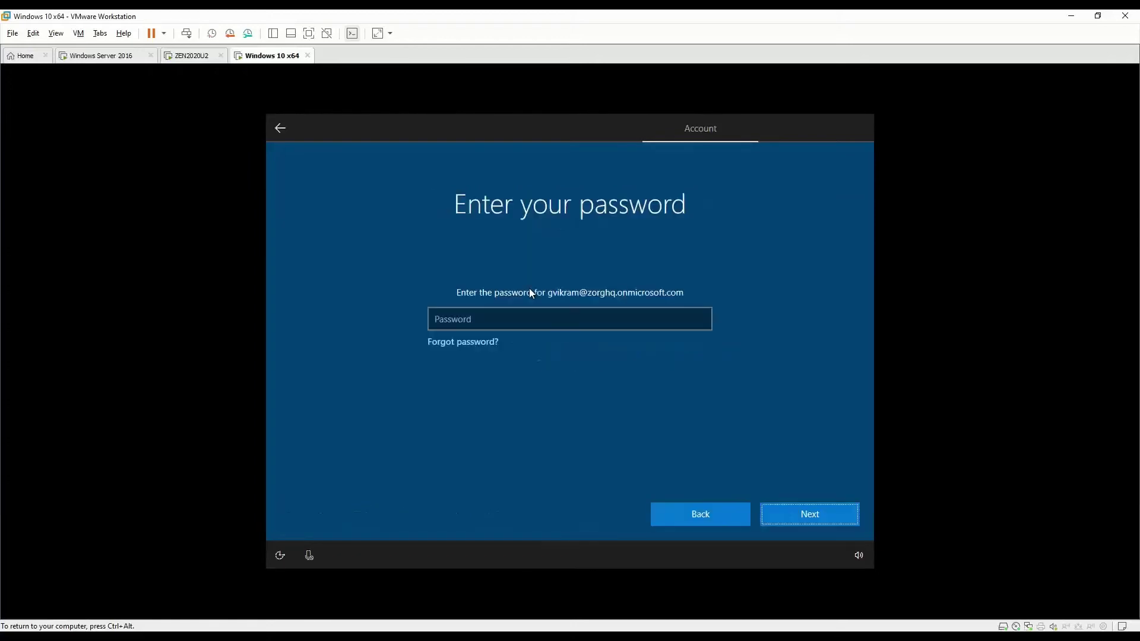
key(ctrl+v)
key(Return)
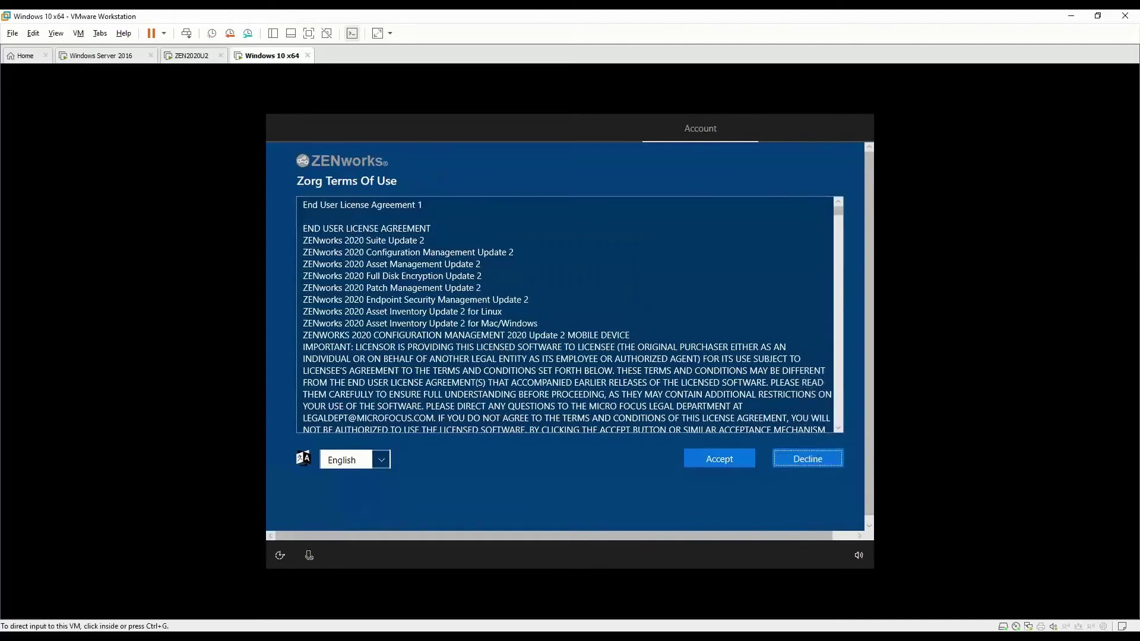
- Switch to ZENworks Control Center and open the Zorg Terms of Use policy from the policies list
mouse_move(252, 636)
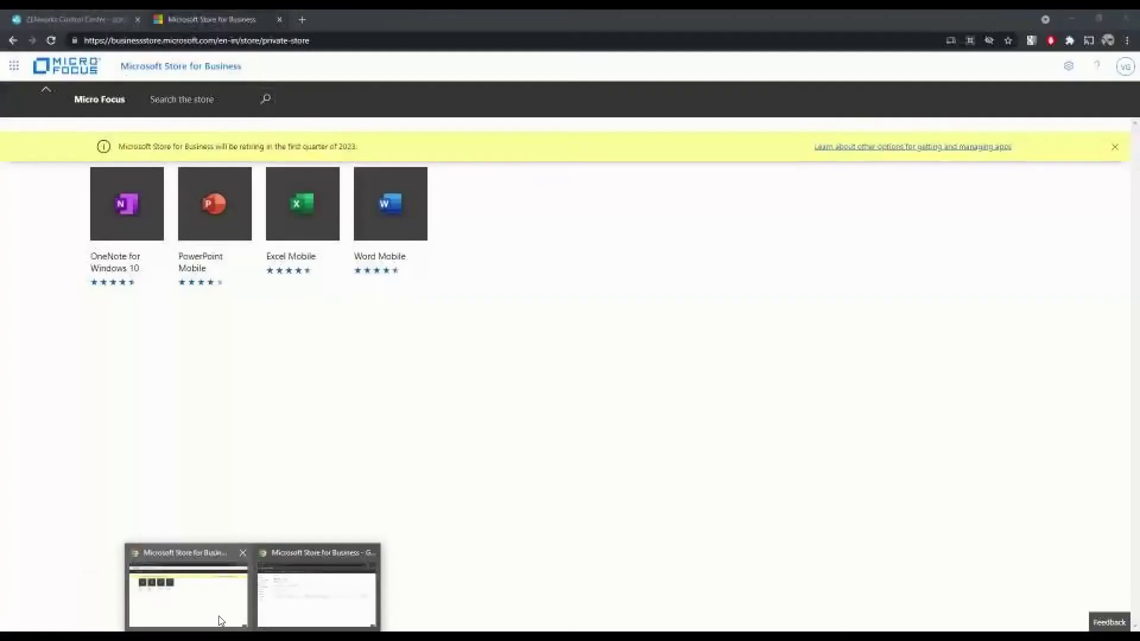
click(219, 616)
click(72, 19)
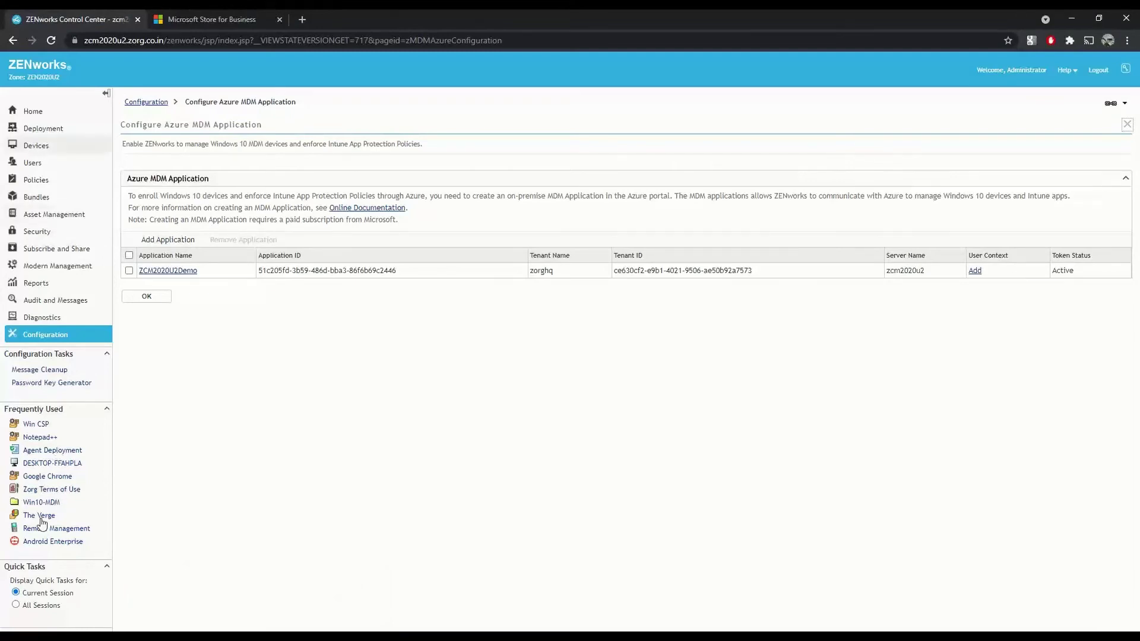
click(46, 184)
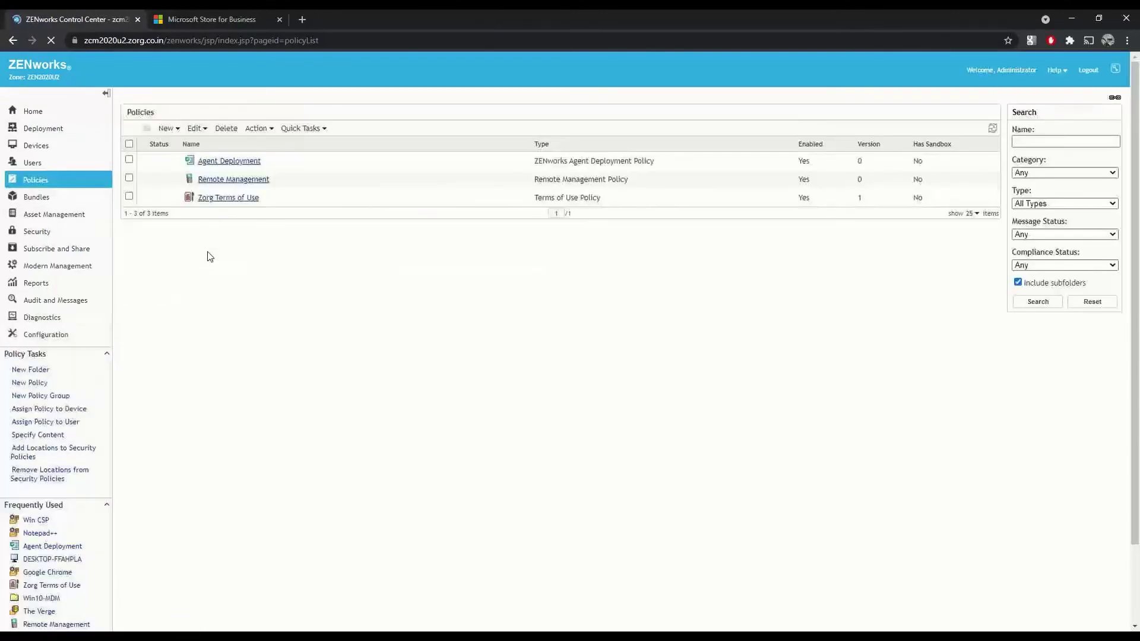
click(227, 209)
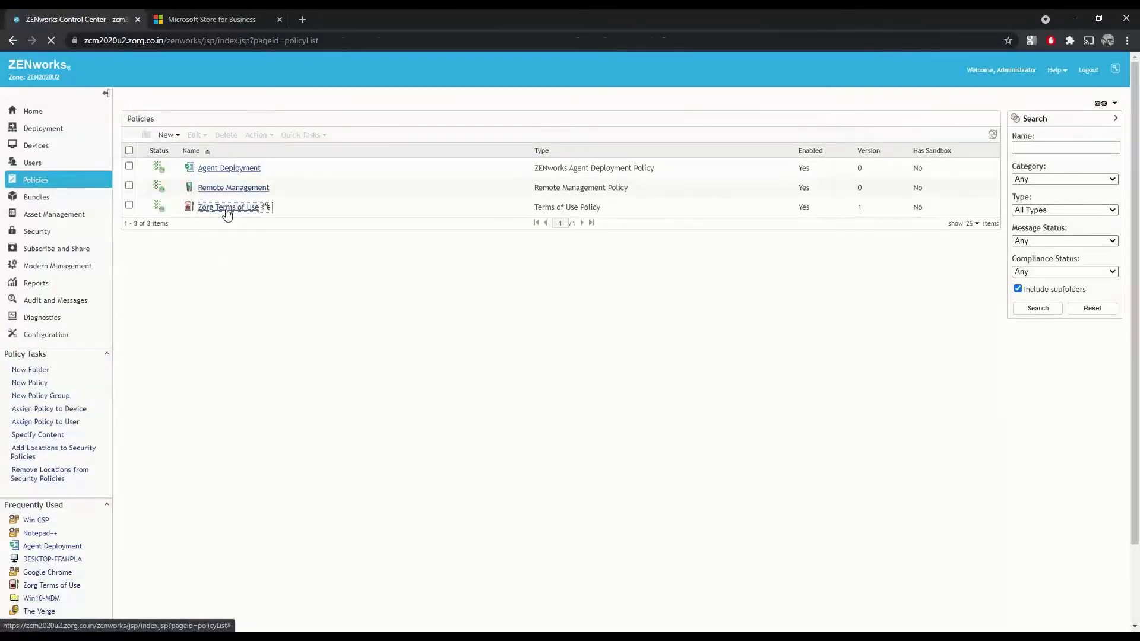
- Review the English Zorg Terms Of Use entry in the policy's details and close it without changes
click(269, 165)
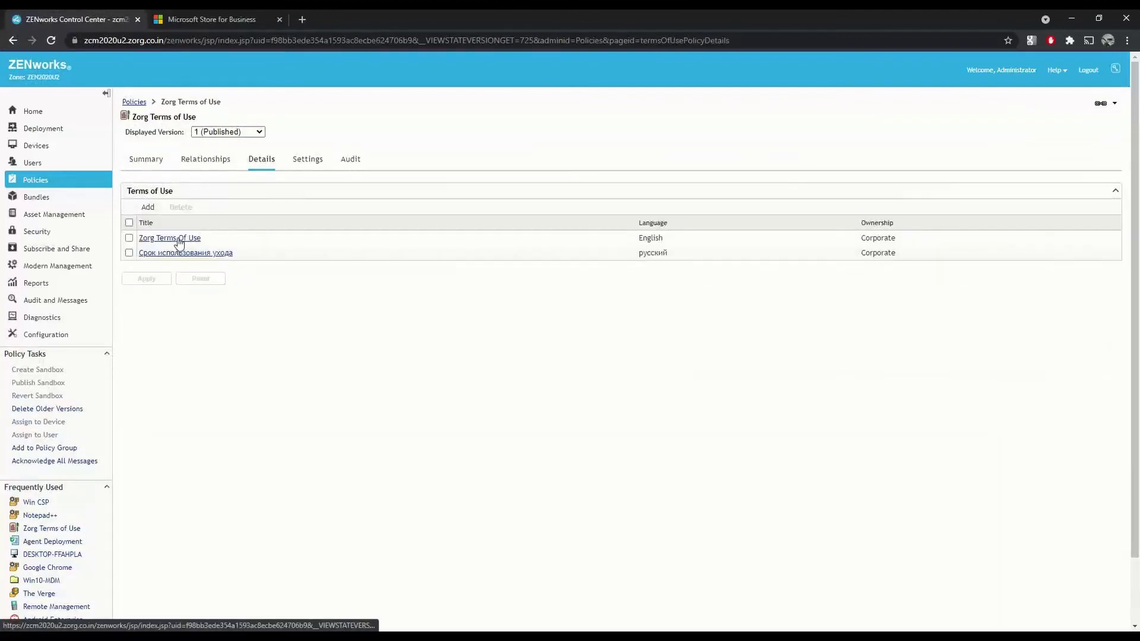
click(178, 239)
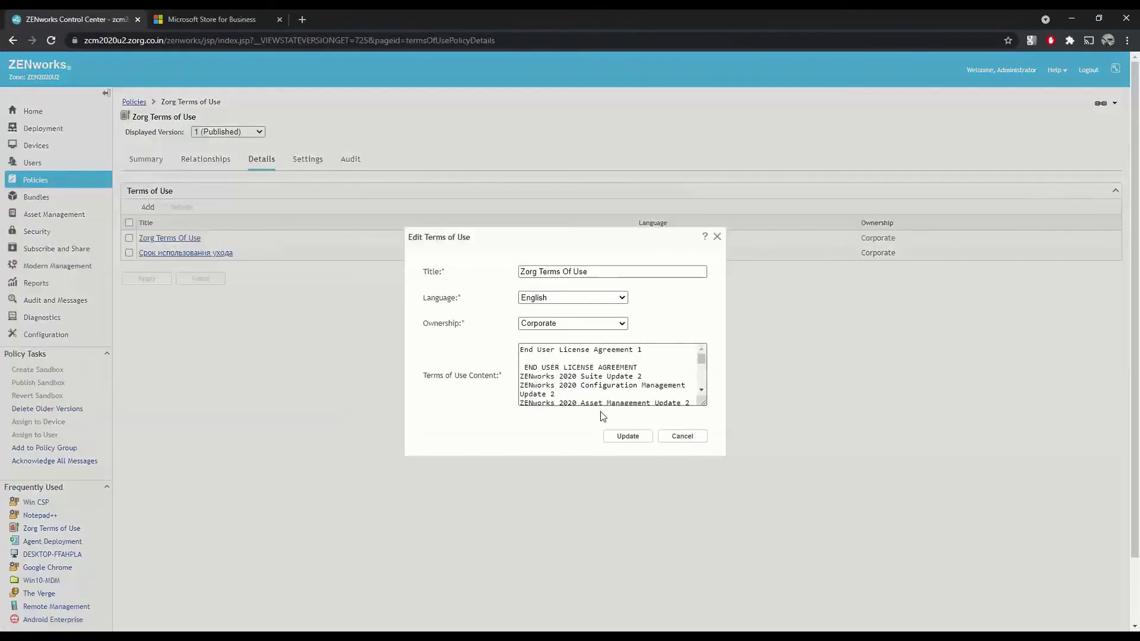
click(679, 442)
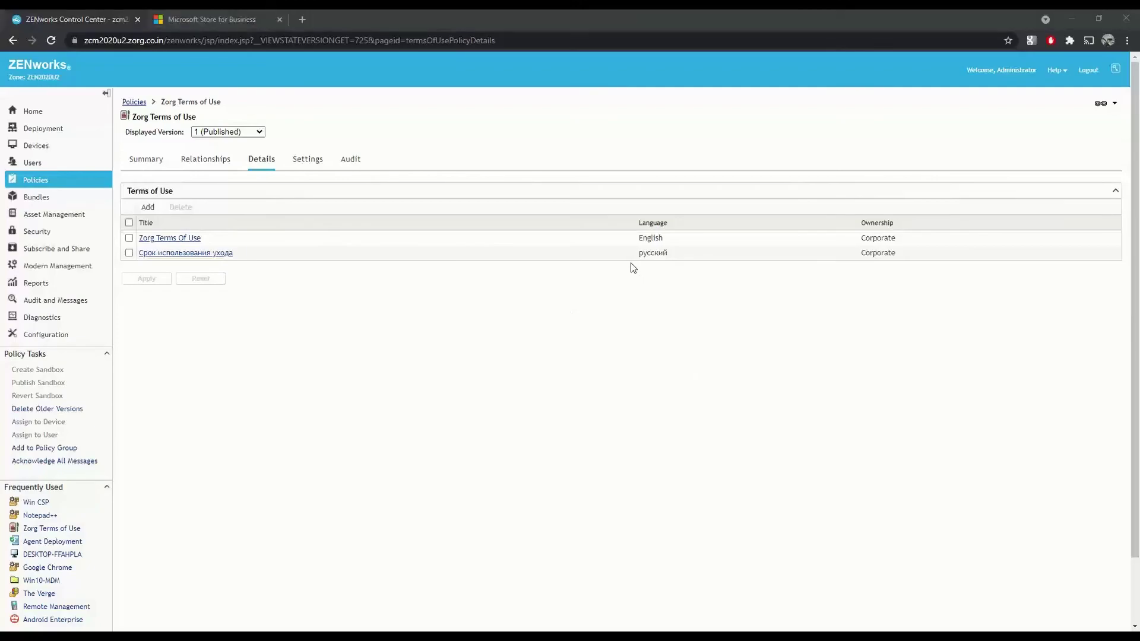
- Switch to the Windows 10 virtual machine, preview the terms of use in Russian, return to English and accept them
key(alt+Tab)
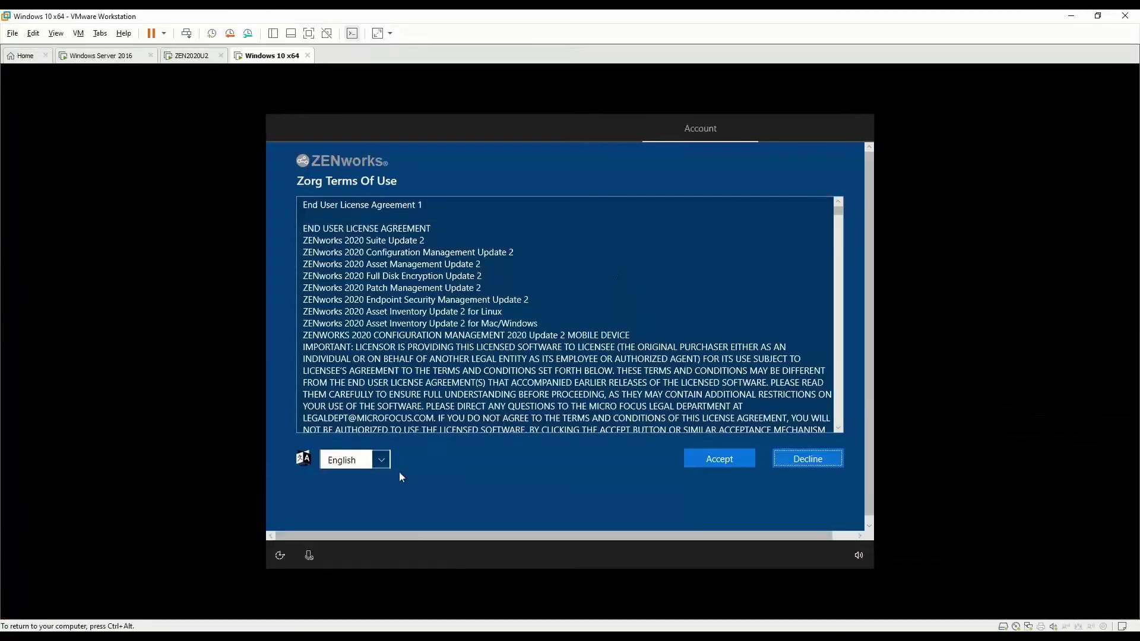
click(385, 460)
click(356, 472)
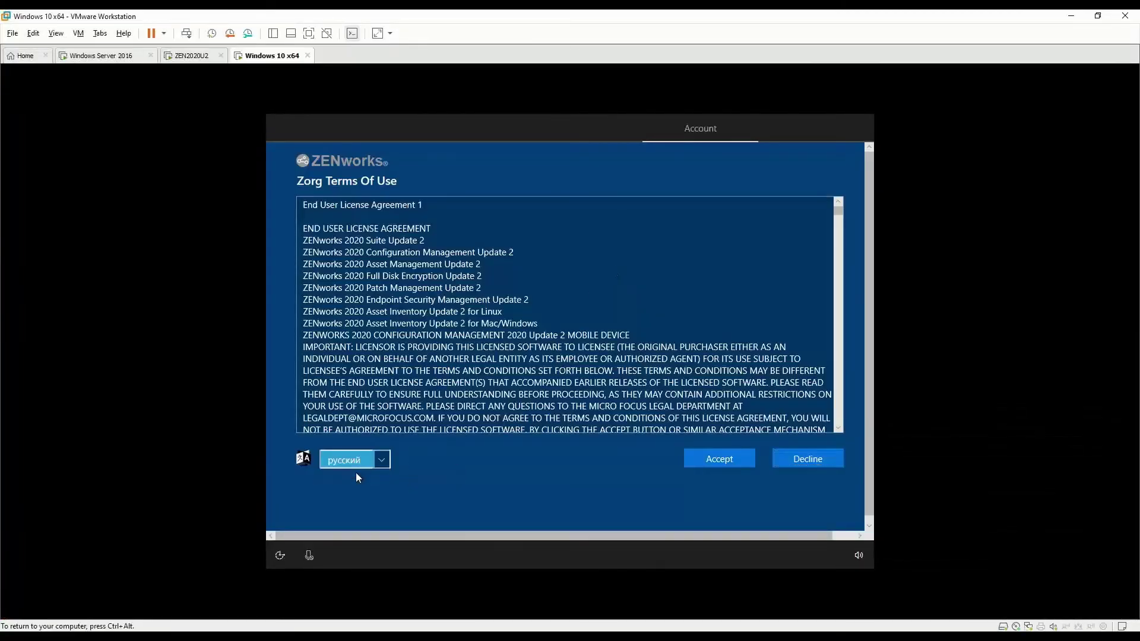
click(366, 461)
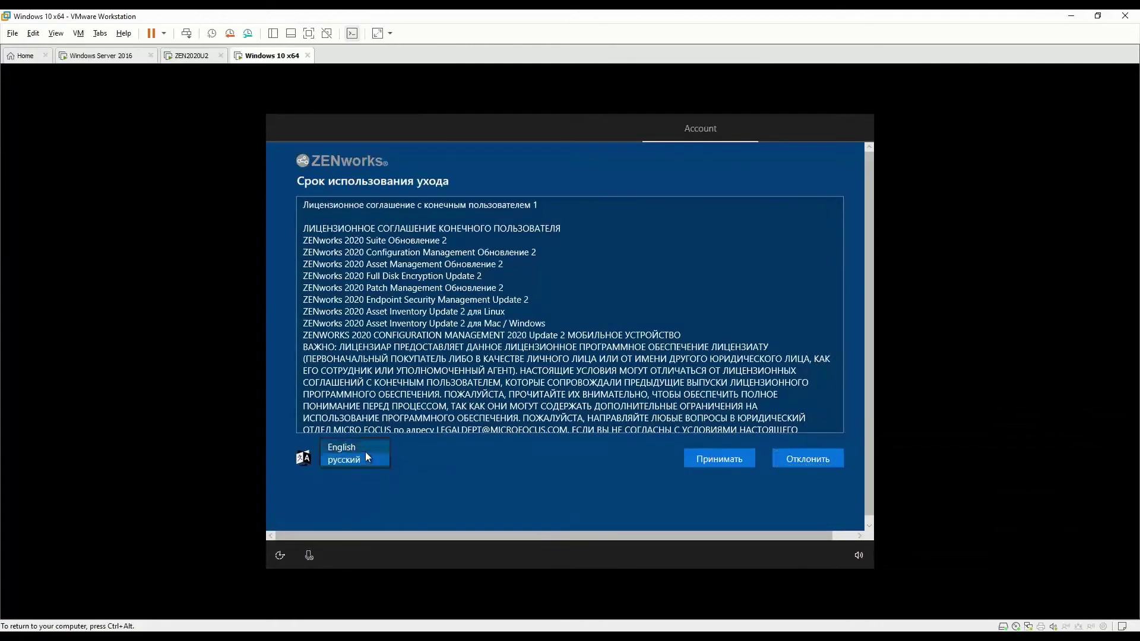
click(365, 449)
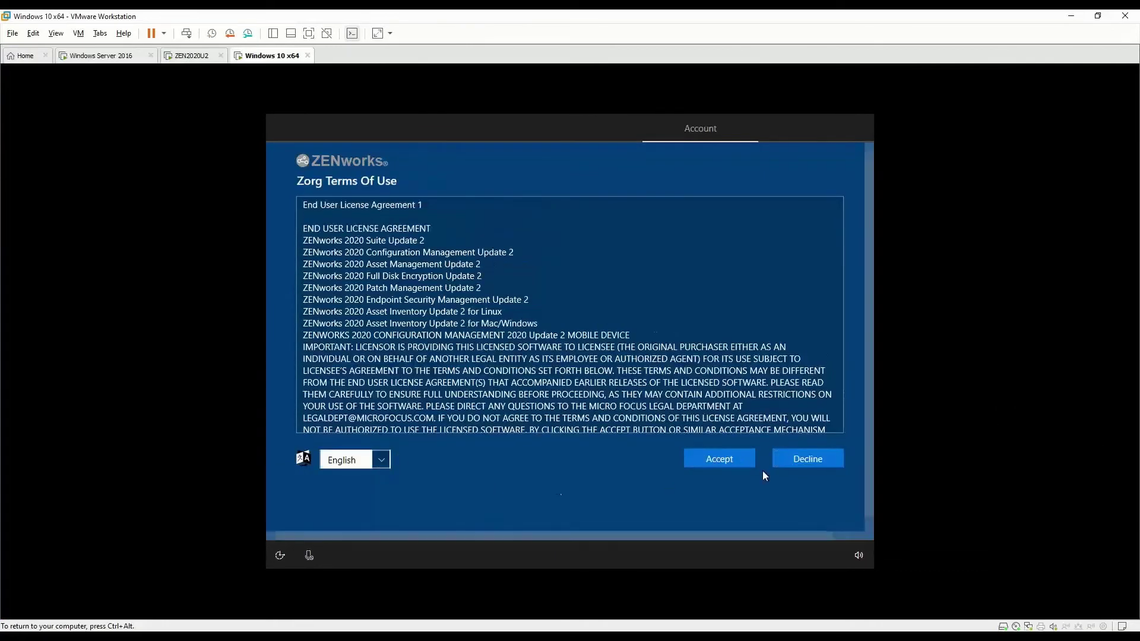
click(719, 462)
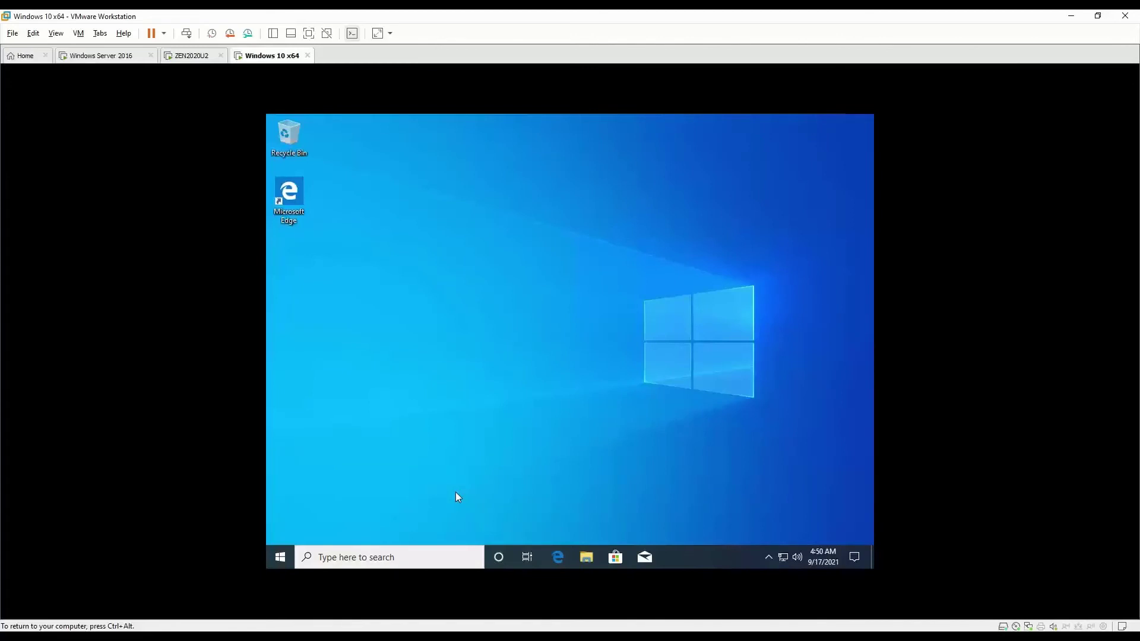
- Open the Access work or school settings and view the management info of the zorghq Azure AD connection
key(super)
text(acces)
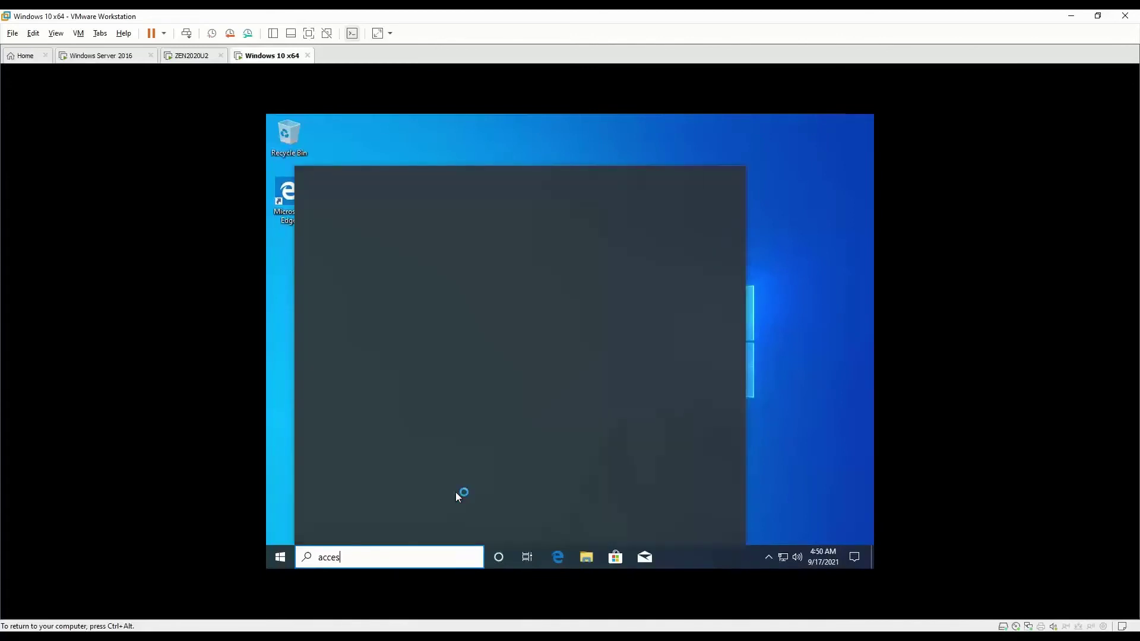
text(s wo)
key(Return)
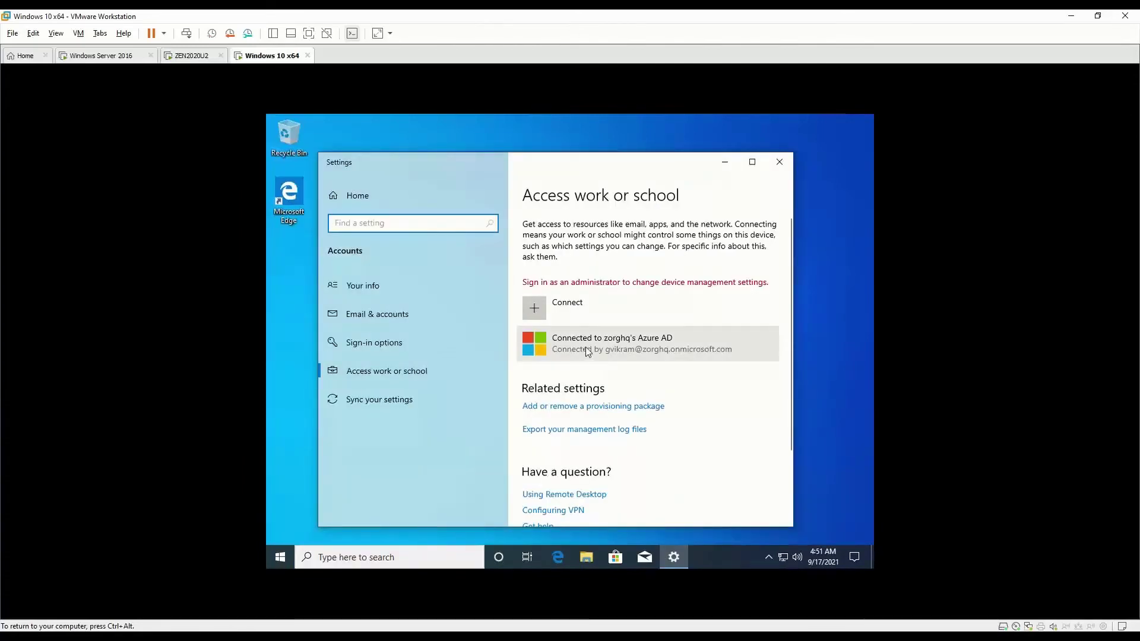
click(585, 347)
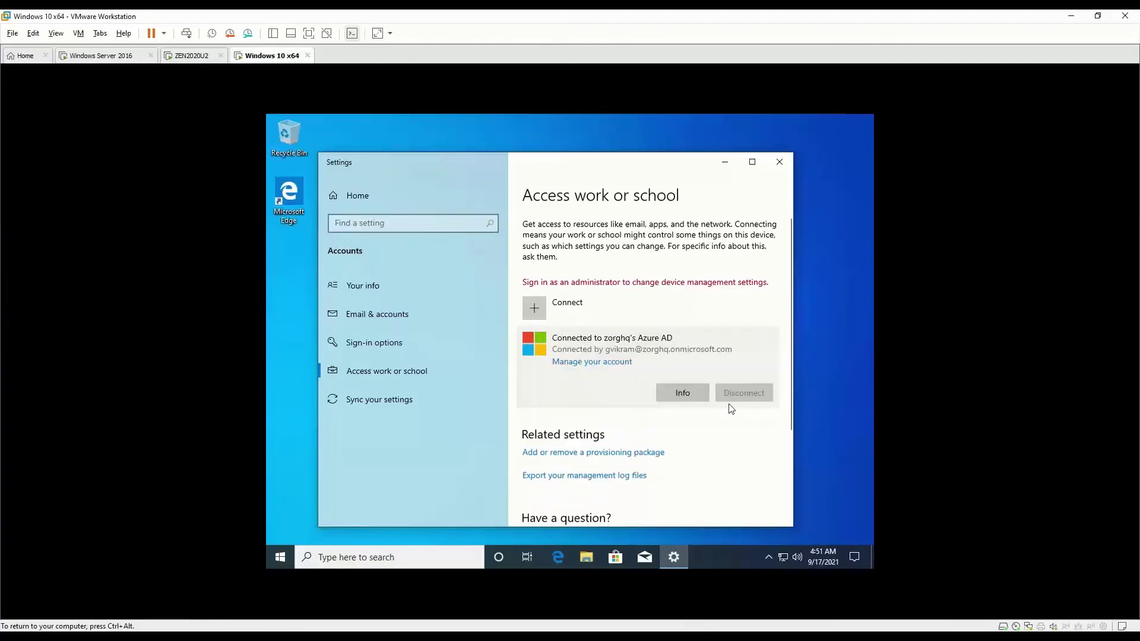
click(683, 393)
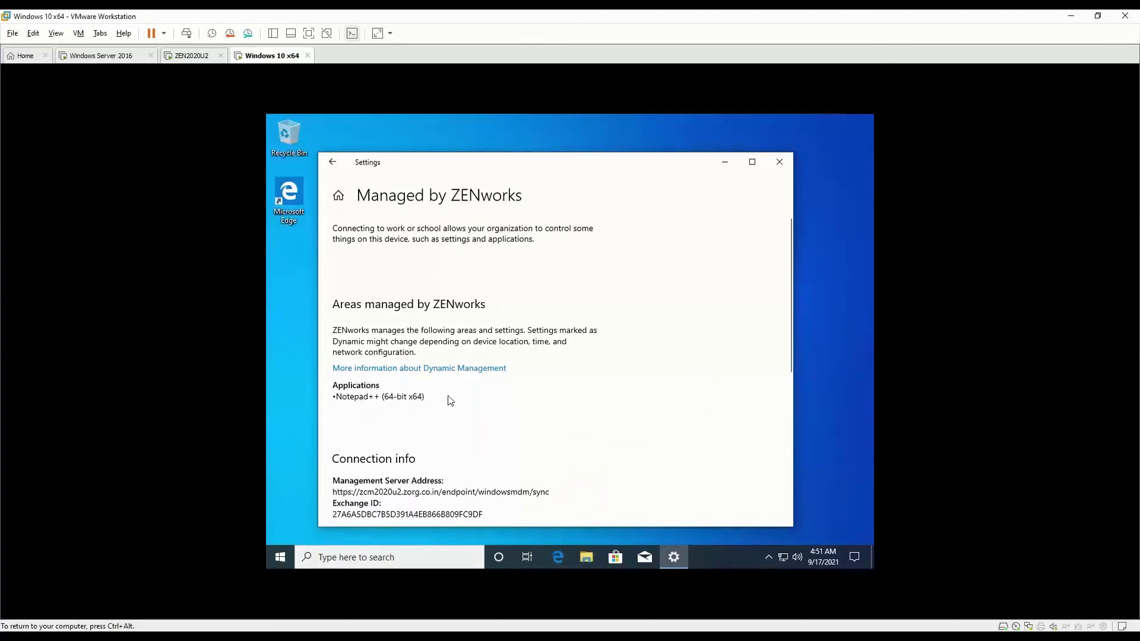
- Search the virtual machine's apps for Notepad++ and dismiss the search without opening anything
click(281, 557)
text(no)
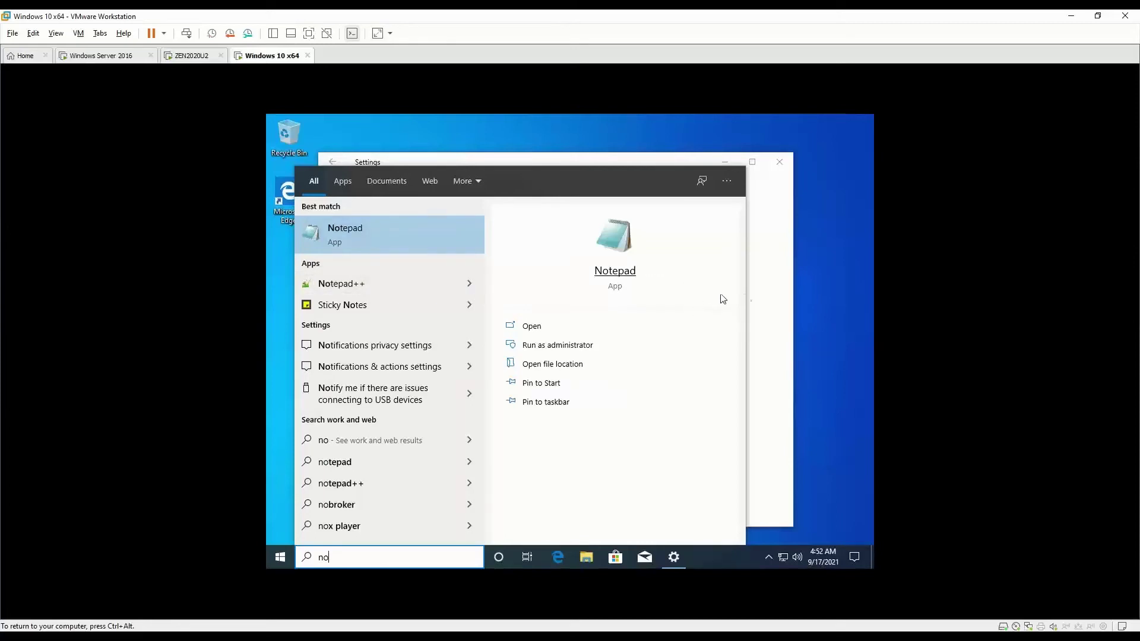
click(777, 293)
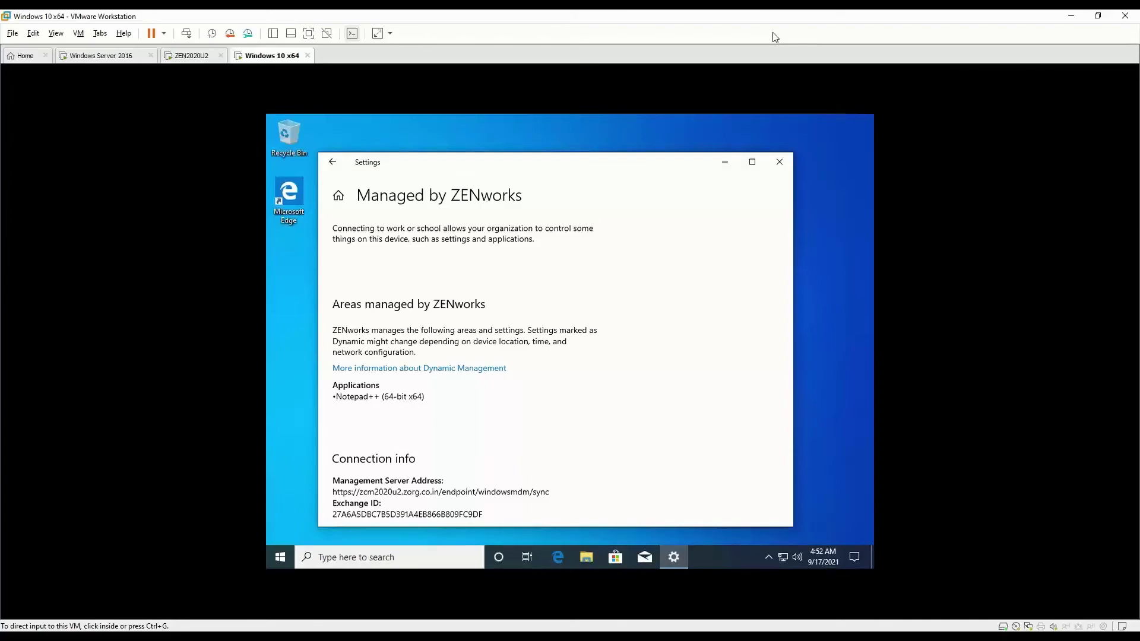
- Switch to ZENworks Control Center and review the Agent Deployment policy's details and device assignments
key(alt+Tab)
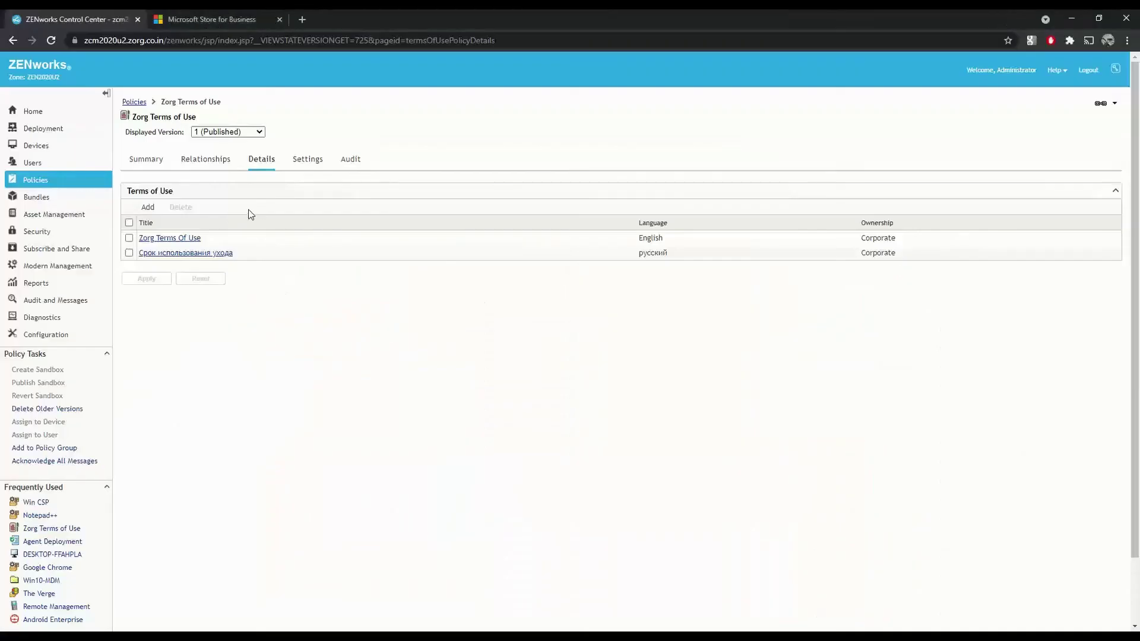
click(56, 543)
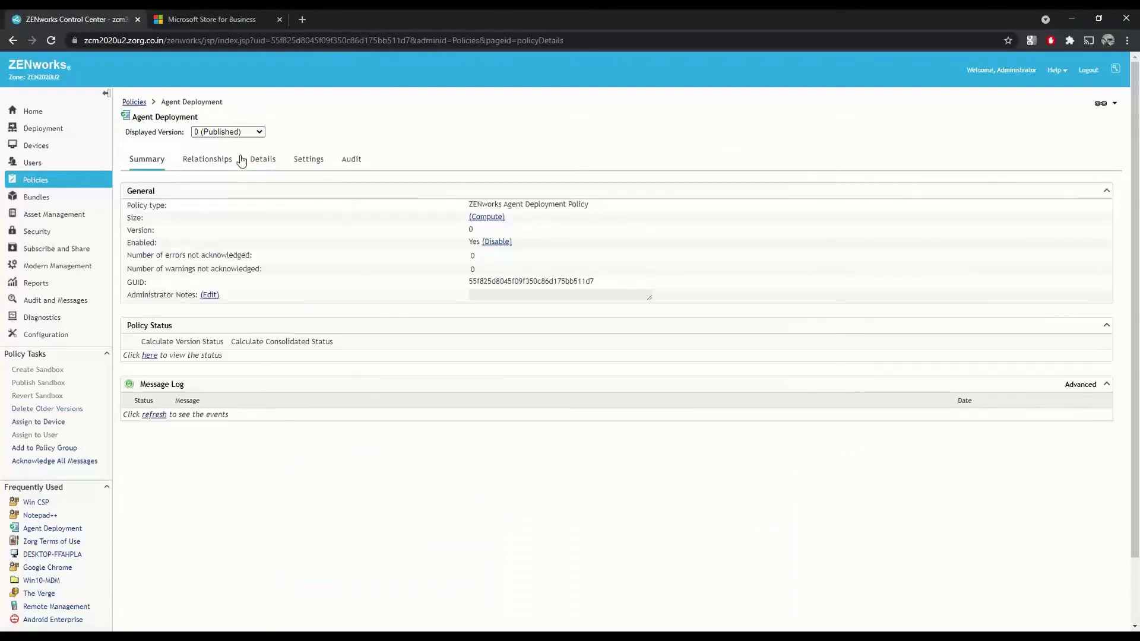
click(257, 169)
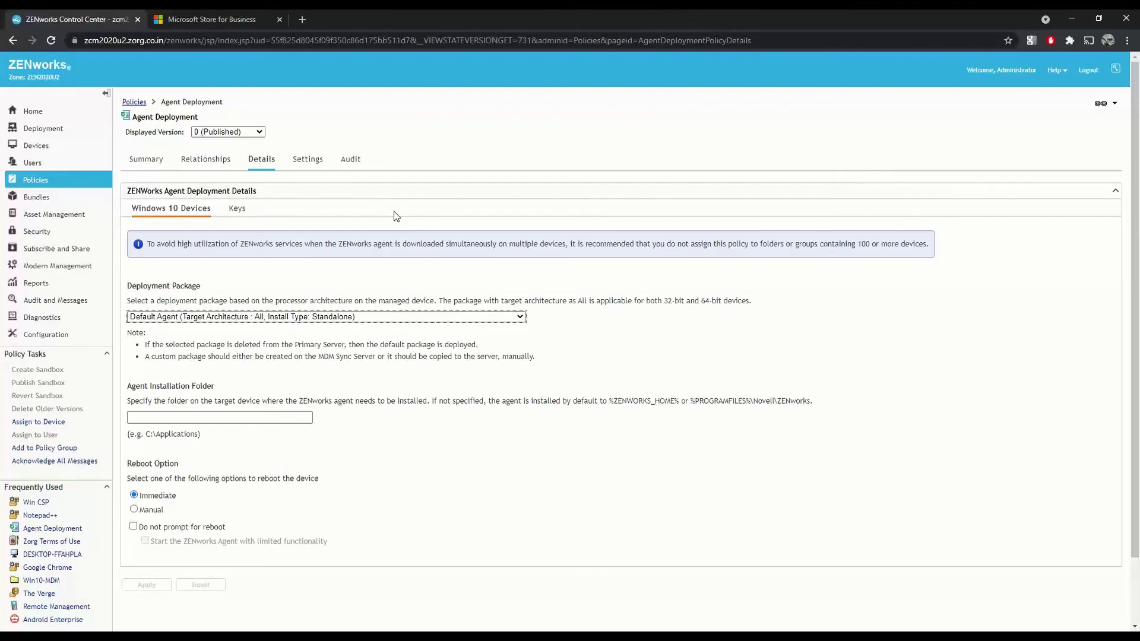
click(209, 160)
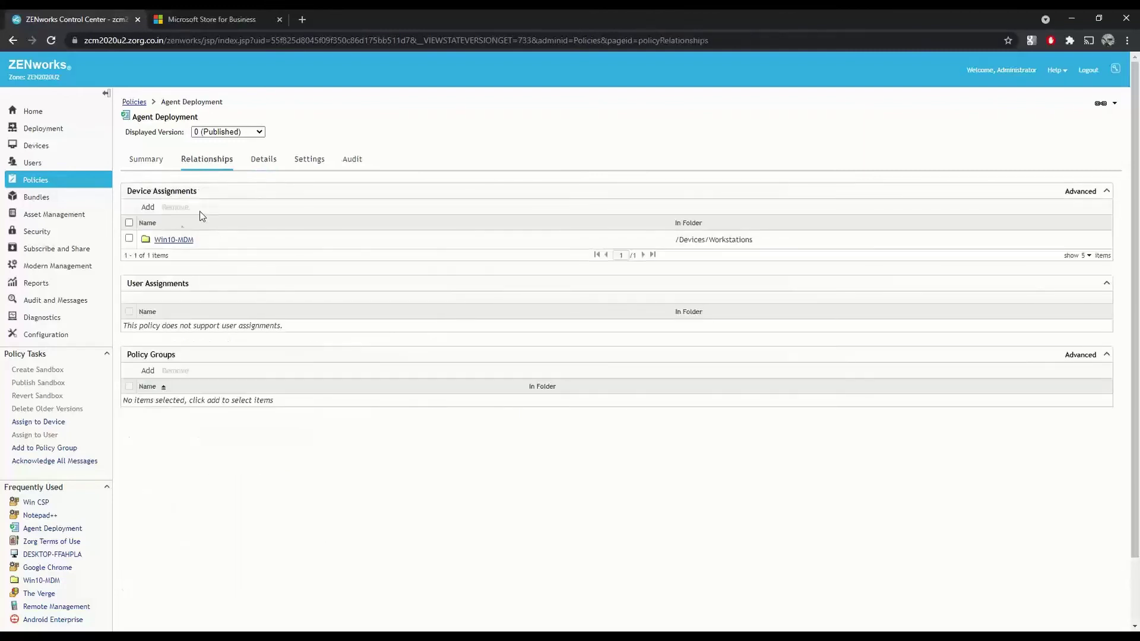
- Open the DESKTOP-B51E29B workstation from the Win10-MDM folder, and check the hidden notification-area icons in the Windows 10 virtual machine
click(189, 241)
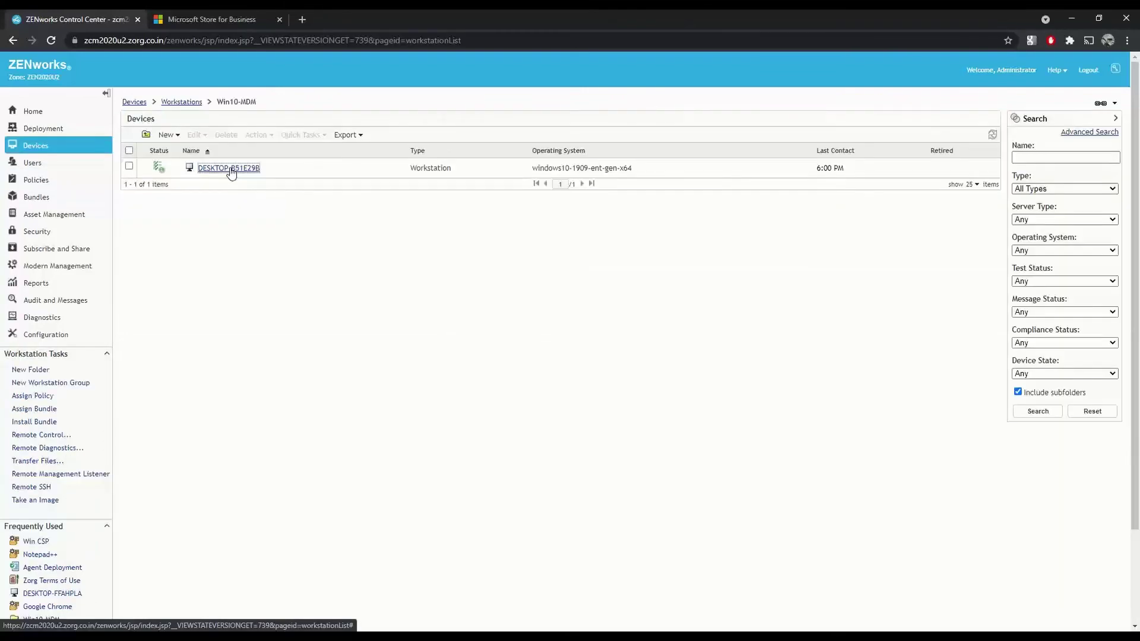
click(231, 169)
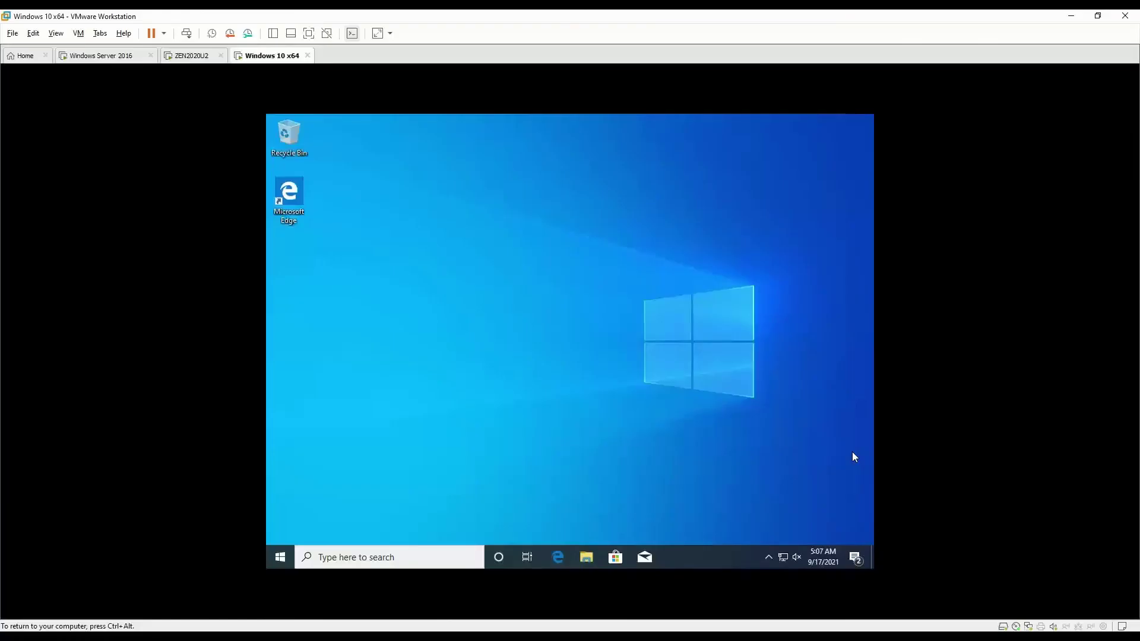
click(769, 557)
click(770, 539)
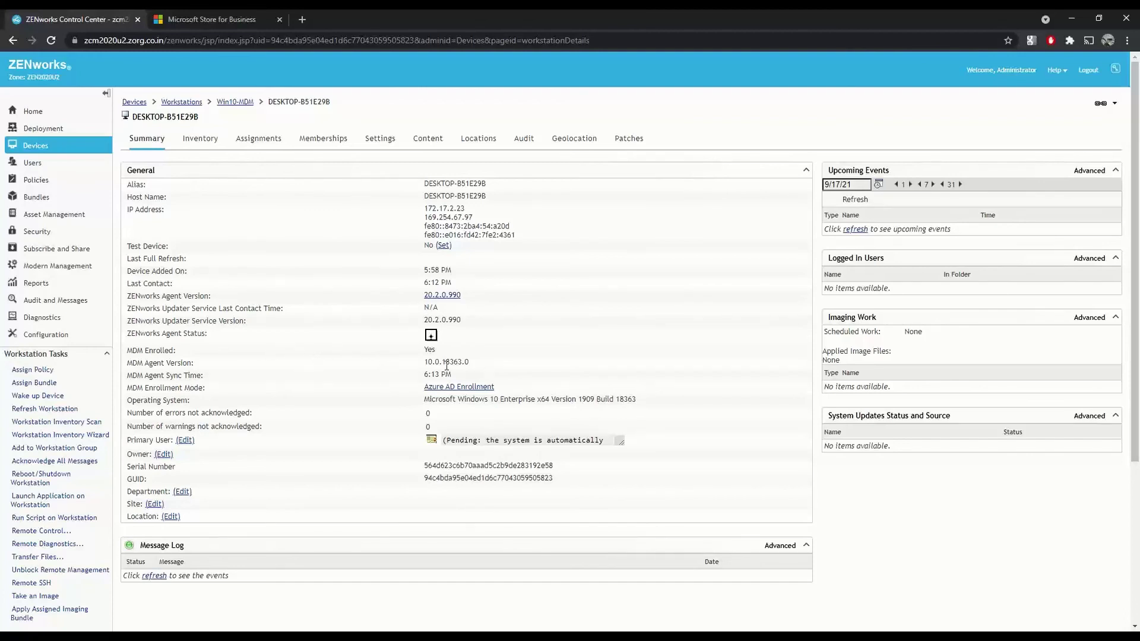
- Examine the Win CSP bundle's CSP commands in ZENworks Control Center, particularly the HideRestart policy setting
click(36, 197)
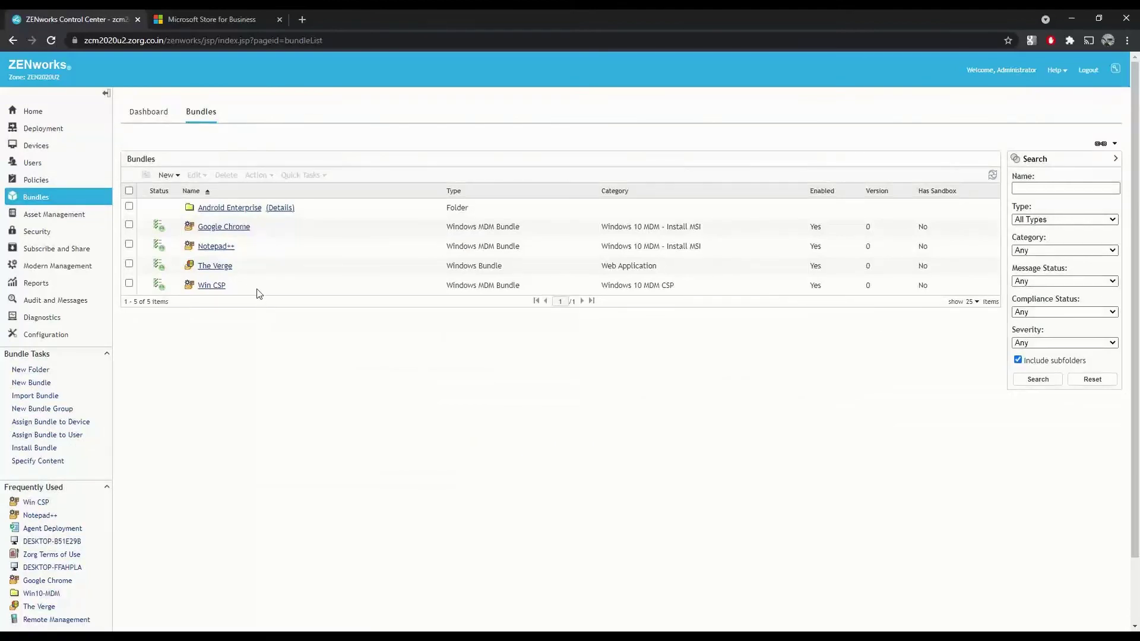
click(213, 287)
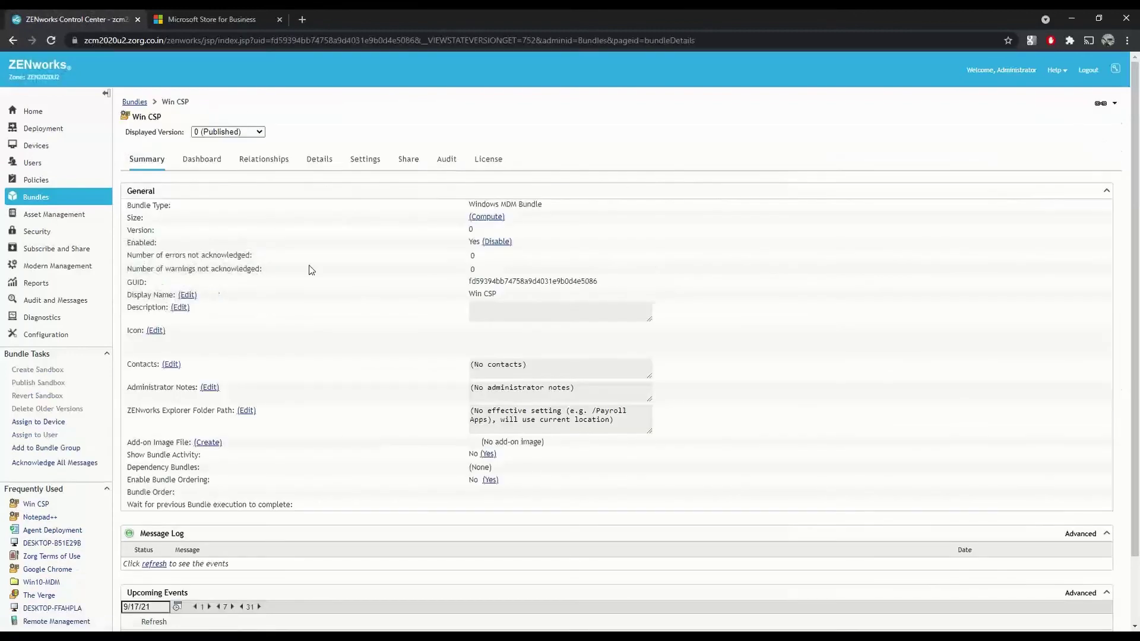
click(315, 165)
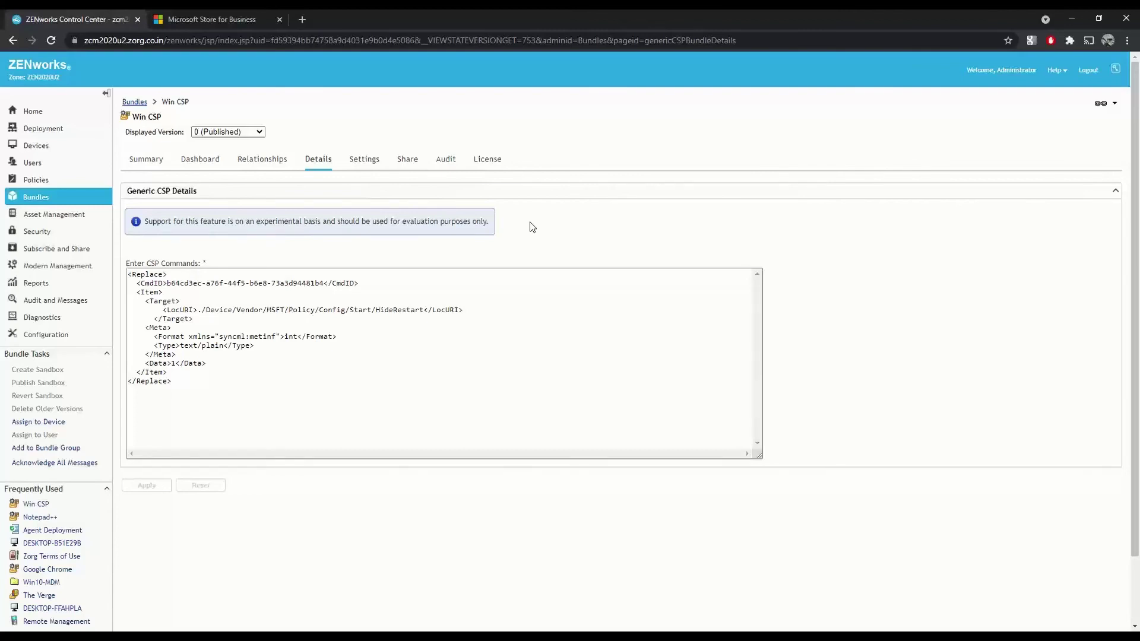
click(377, 312)
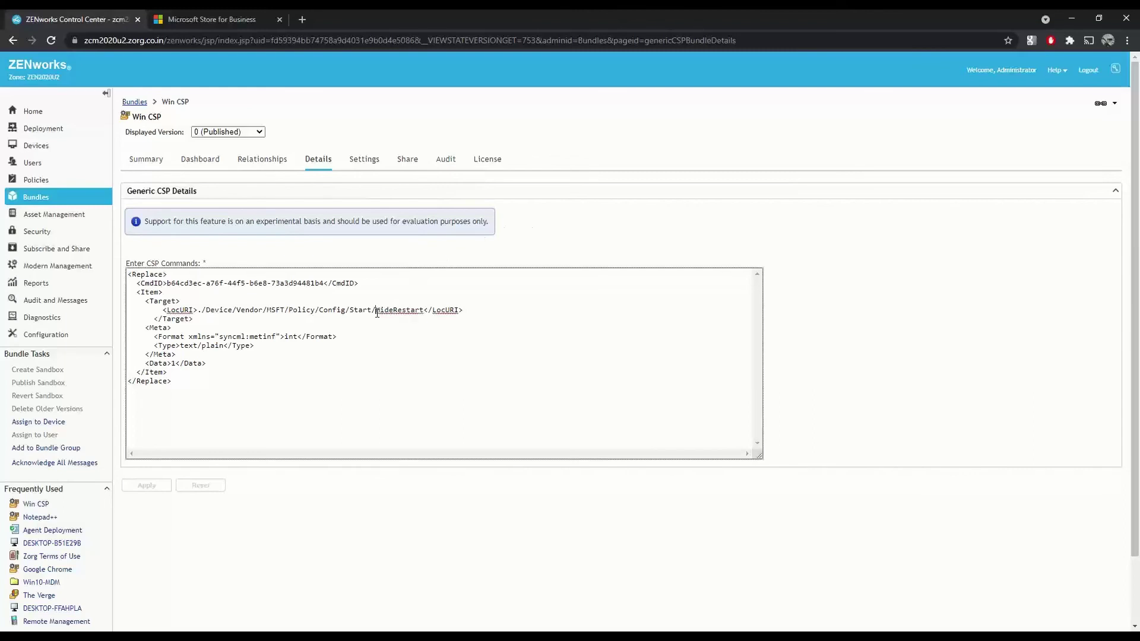
drag(377, 312, 424, 310)
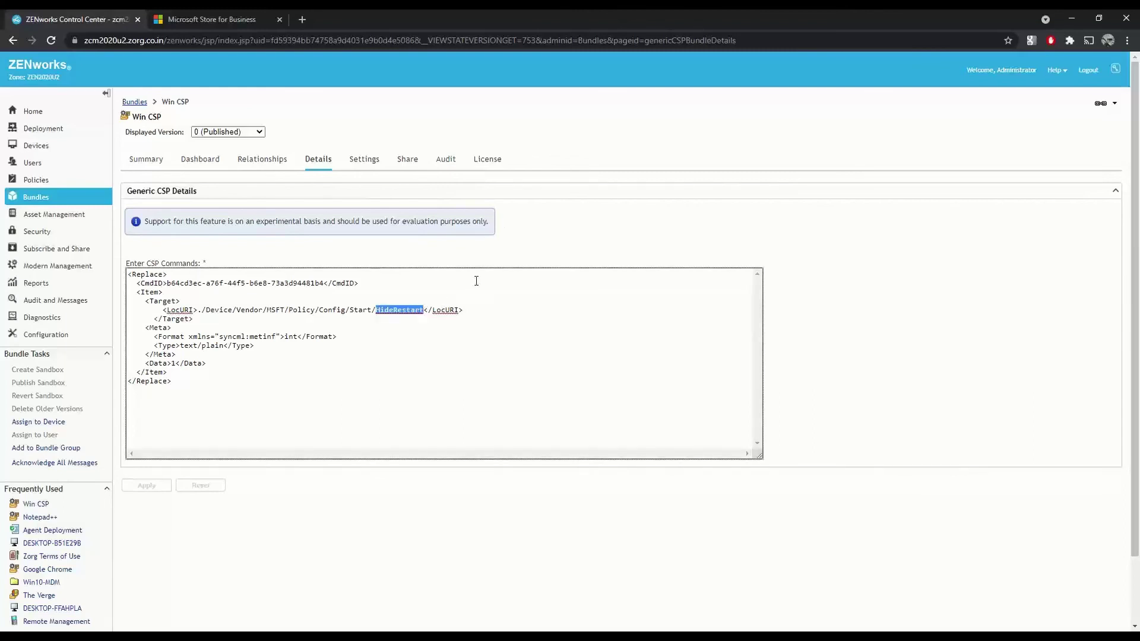
click(515, 261)
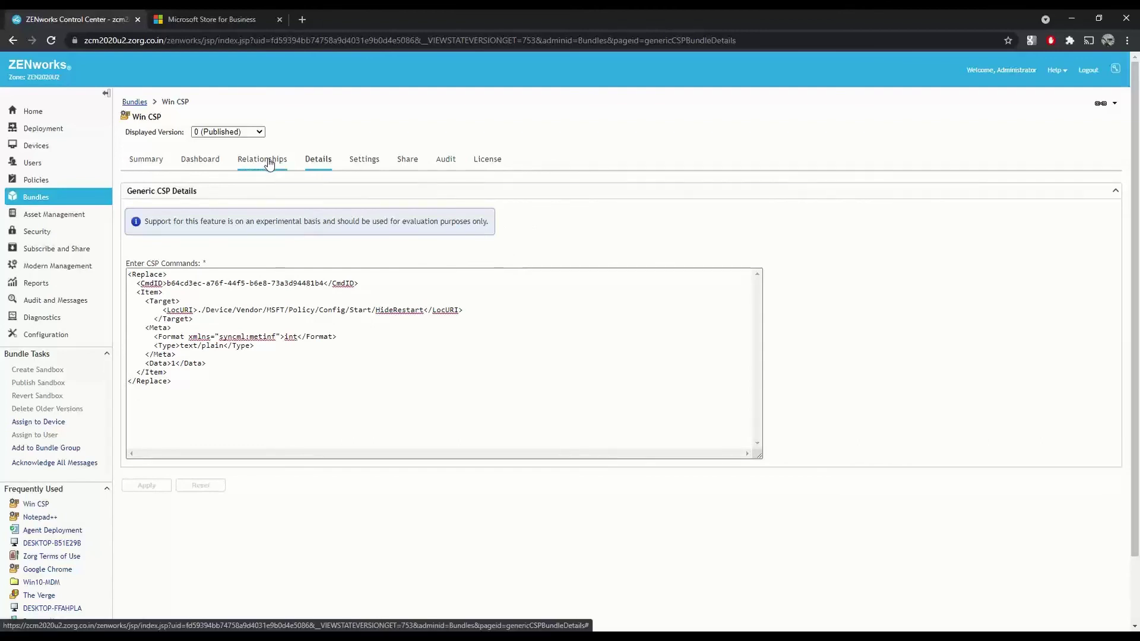
- Return to the bundles list, select Google Chrome, The Verge and Win CSP, and start assigning them to a device
click(135, 102)
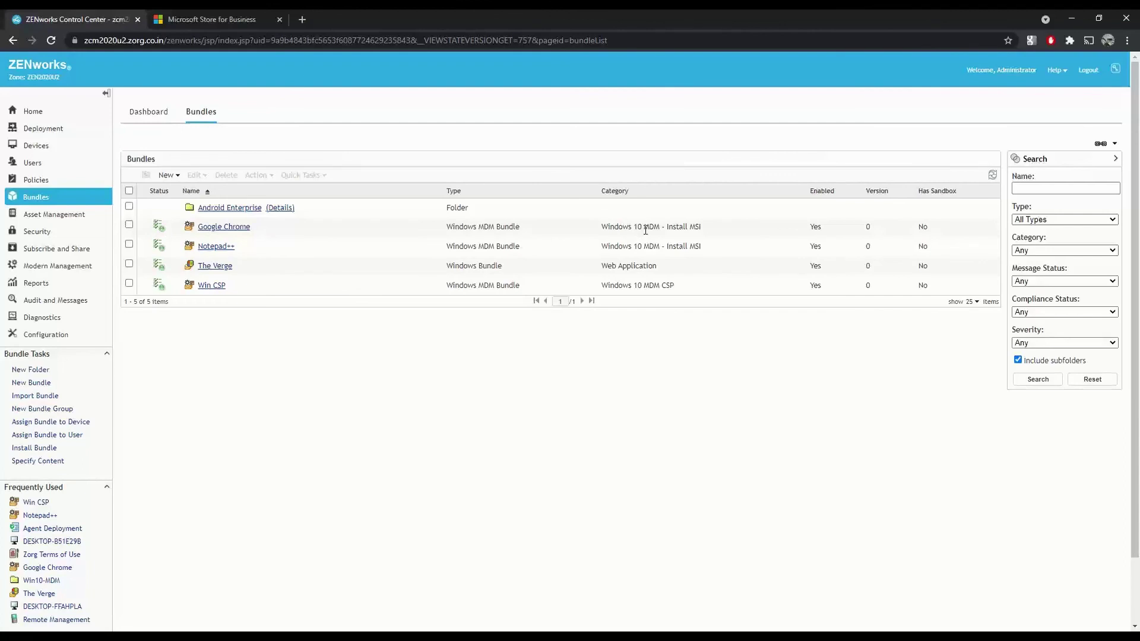
click(129, 225)
drag(506, 271, 455, 267)
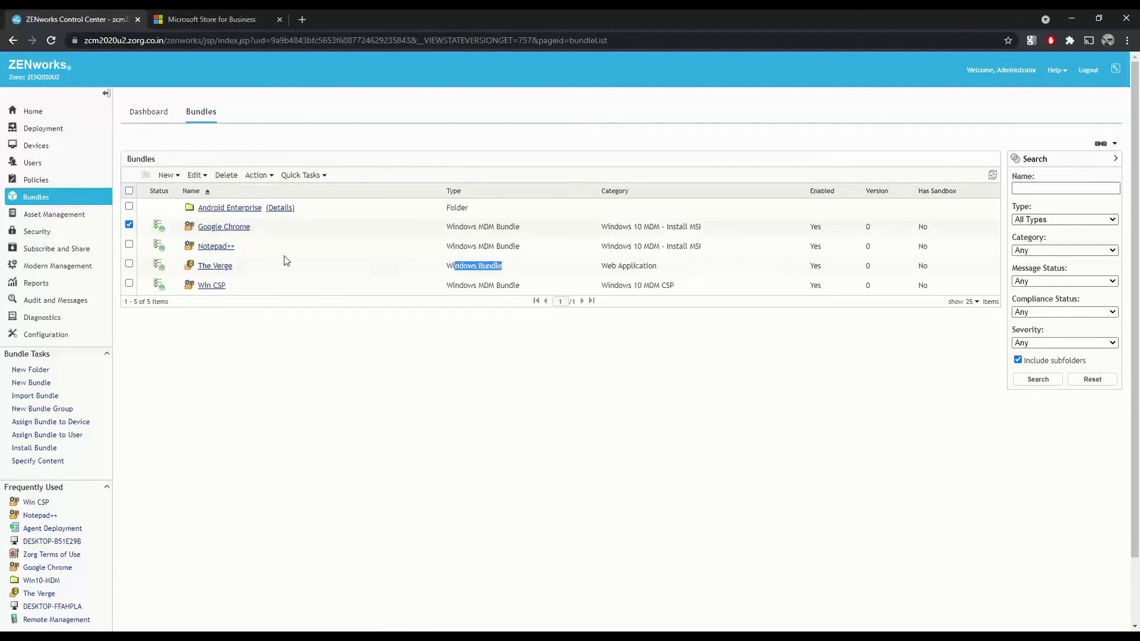
click(129, 264)
click(129, 283)
click(270, 177)
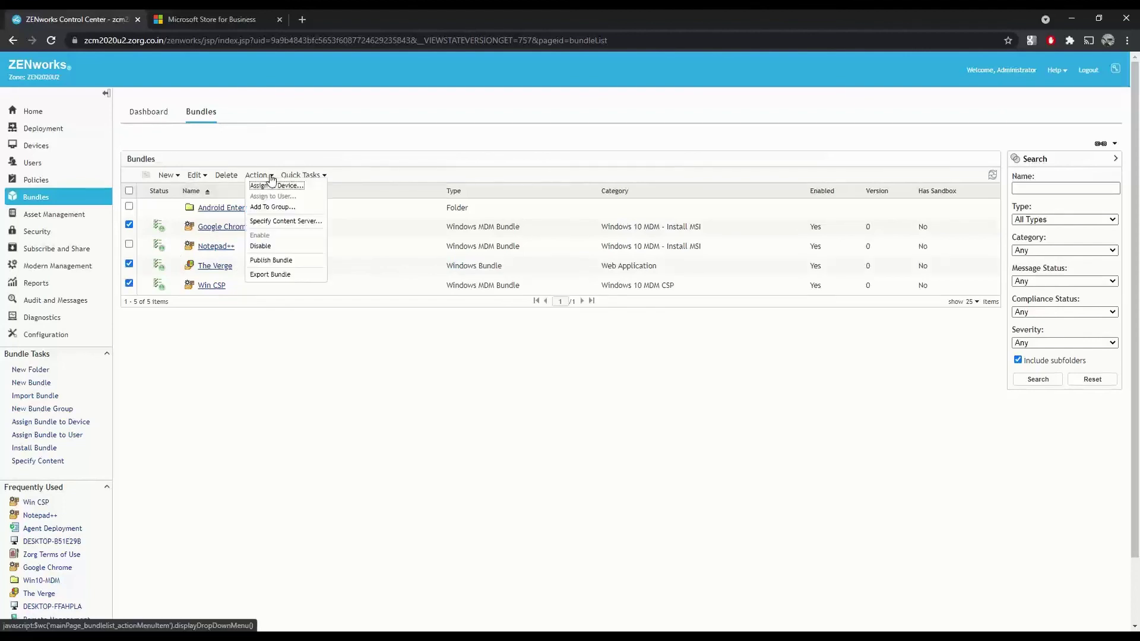
click(273, 185)
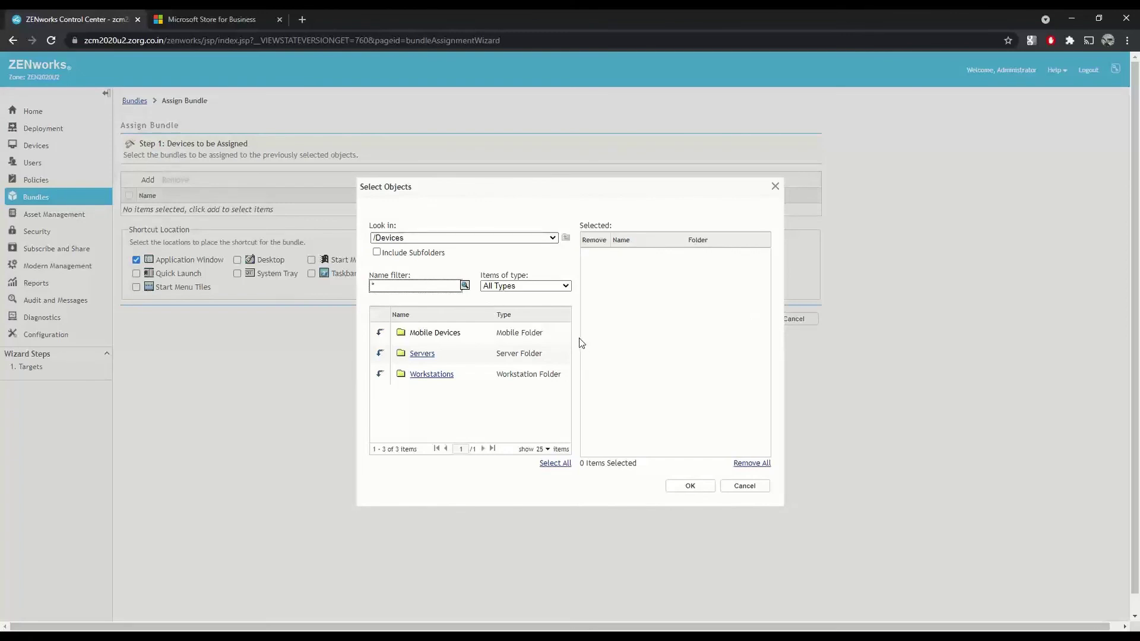
- Choose DESKTOP-B51E29B from the Workstations/Win10-MDM folder as the target device and finish the bundle assignment without any schedules
click(381, 376)
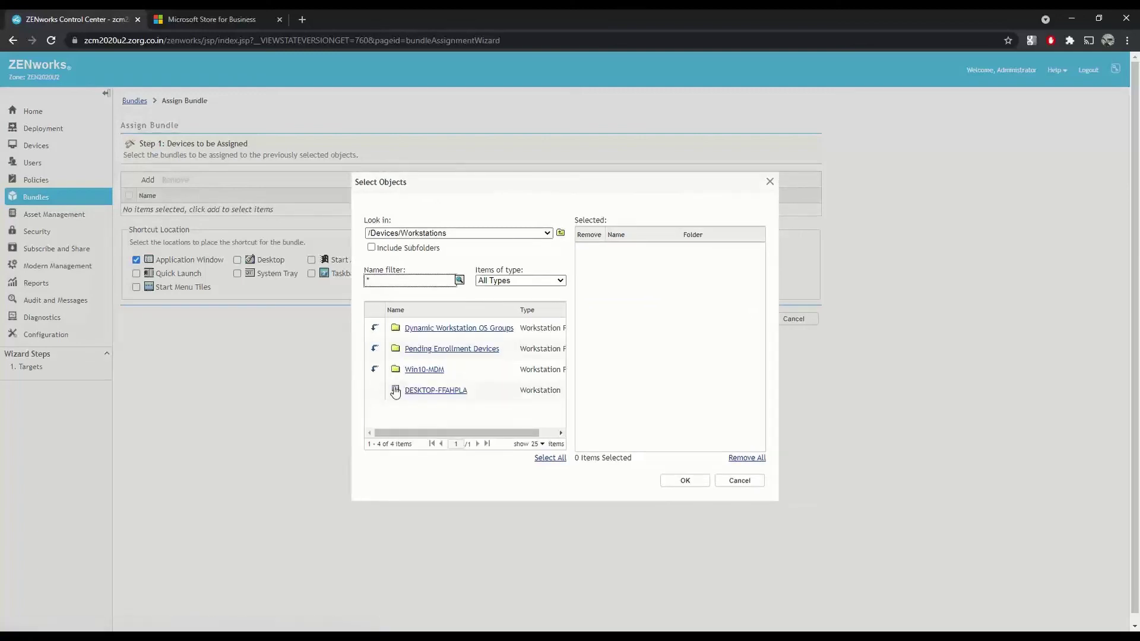
click(375, 370)
click(444, 336)
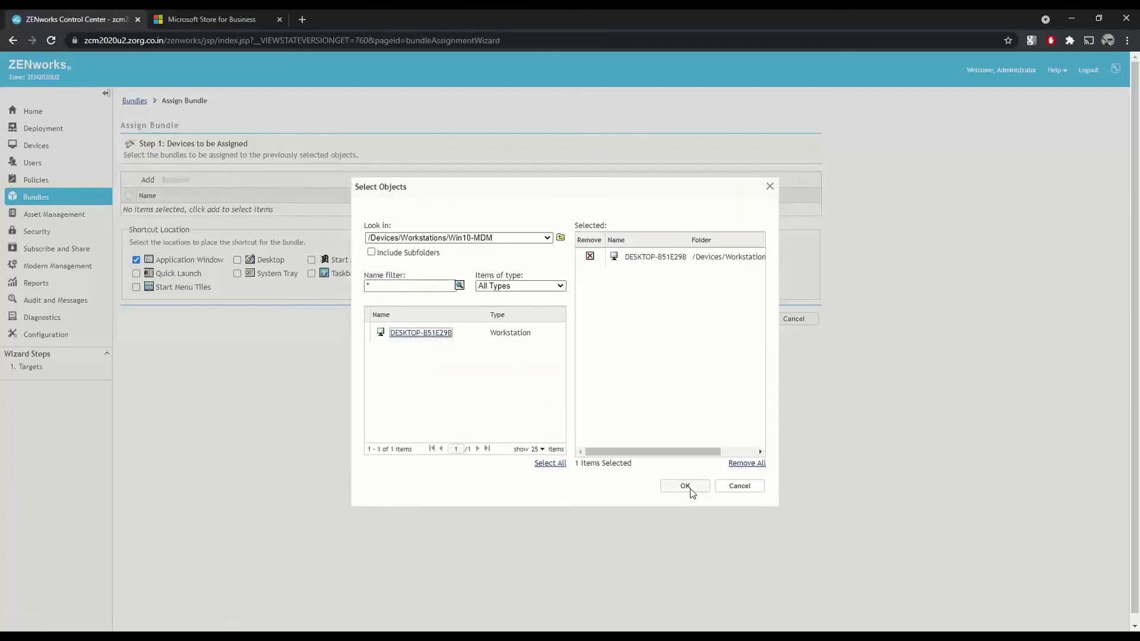
click(685, 486)
click(743, 323)
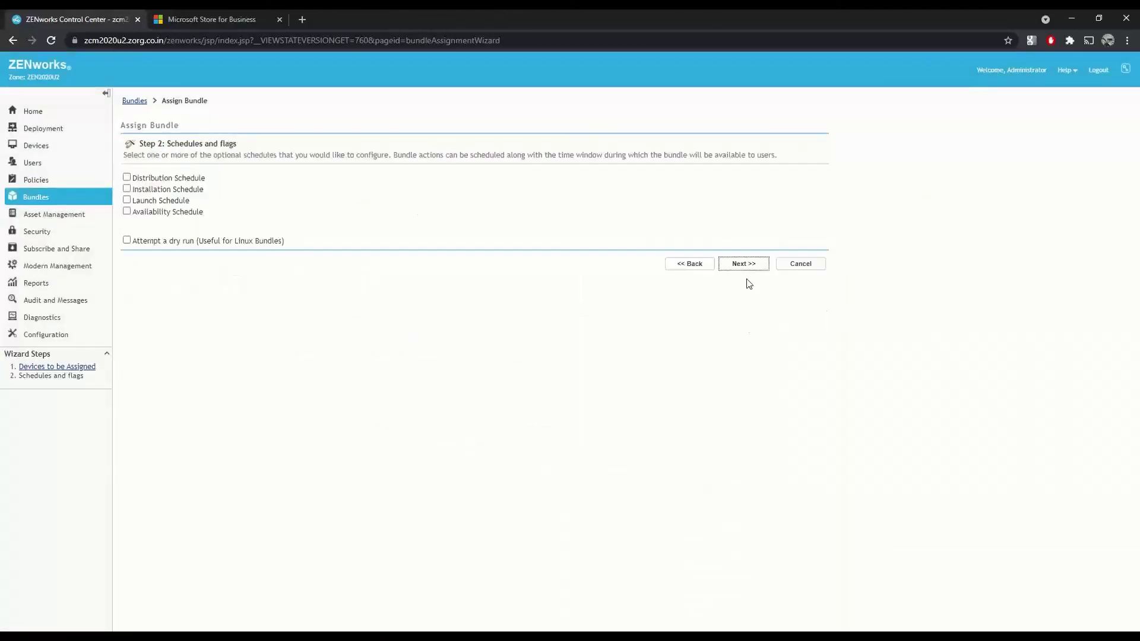
click(749, 269)
click(744, 263)
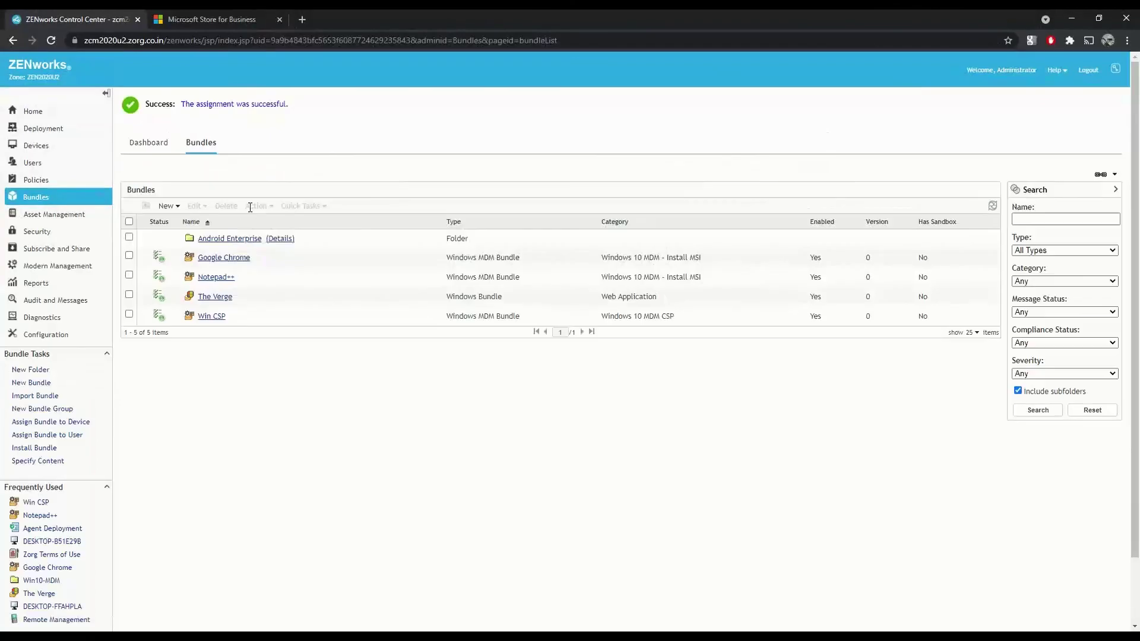
- Open the DESKTOP-B51E29B workstation and start a Refresh Device quick task with the default notification and expiry options
click(73, 542)
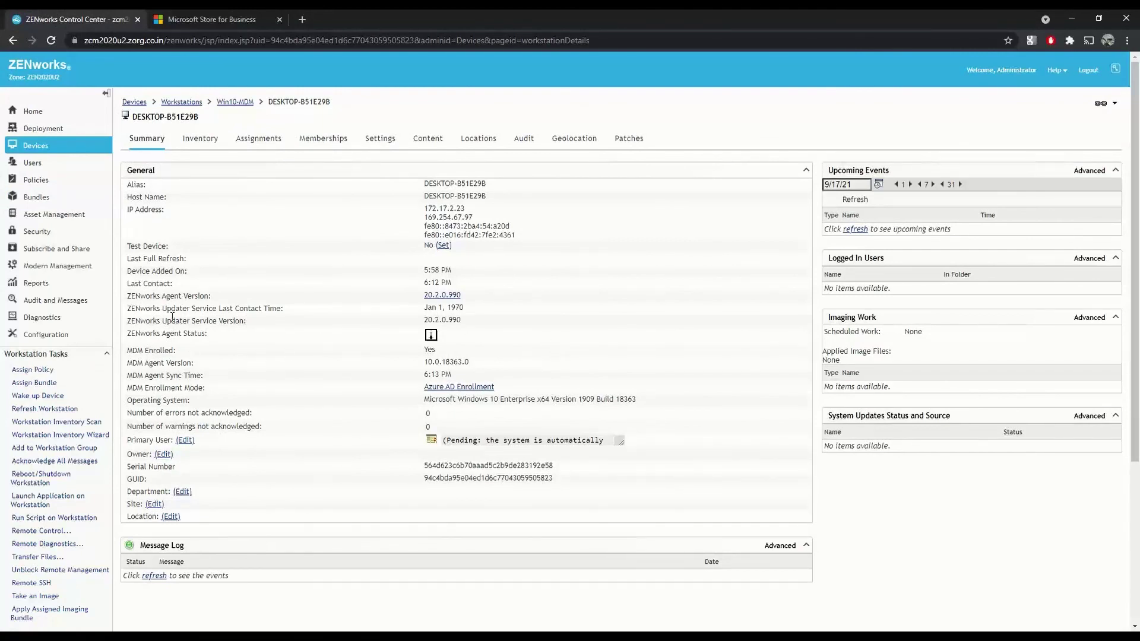
click(45, 410)
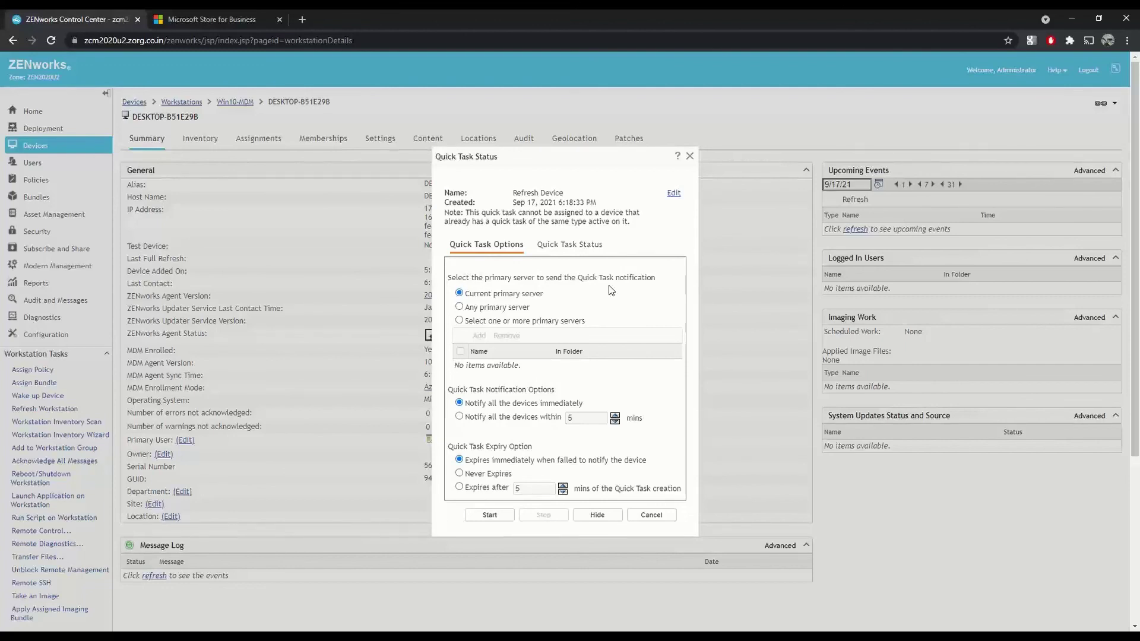
click(503, 518)
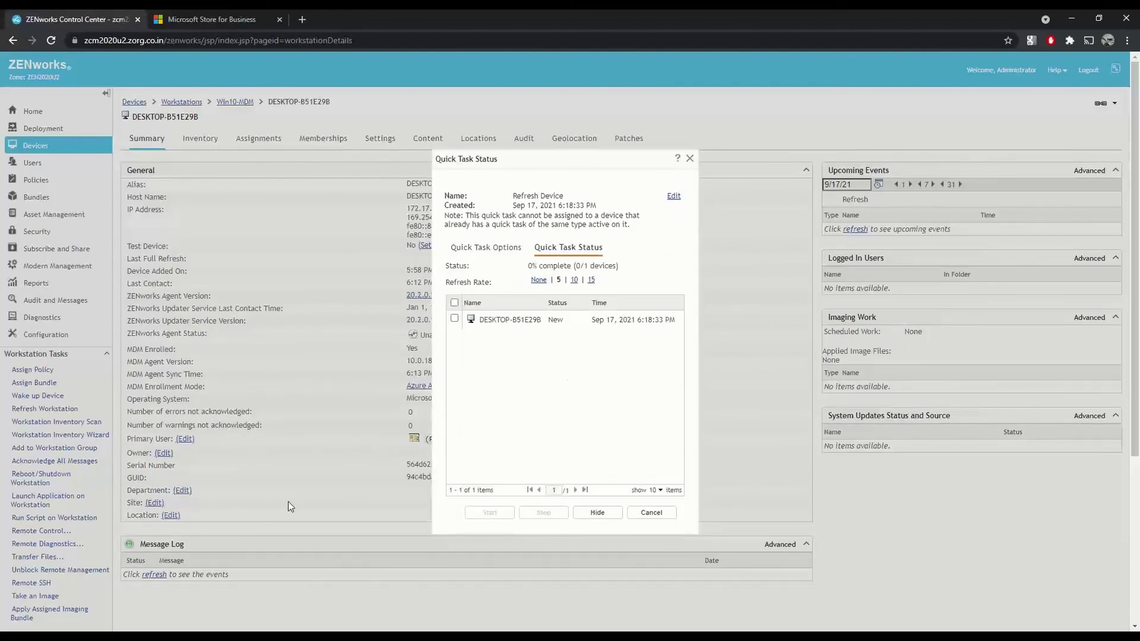
- Switch to the Windows 10 x64 virtual machine in VMware Workstation and check which power options its Start menu offers
mouse_move(172, 638)
click(338, 579)
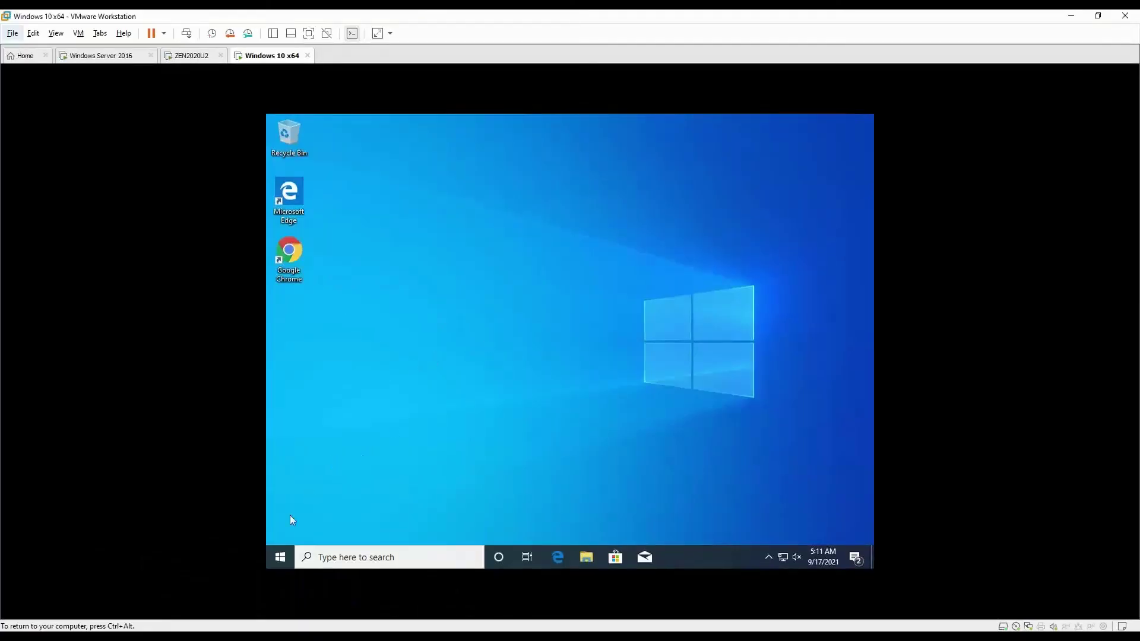
click(280, 557)
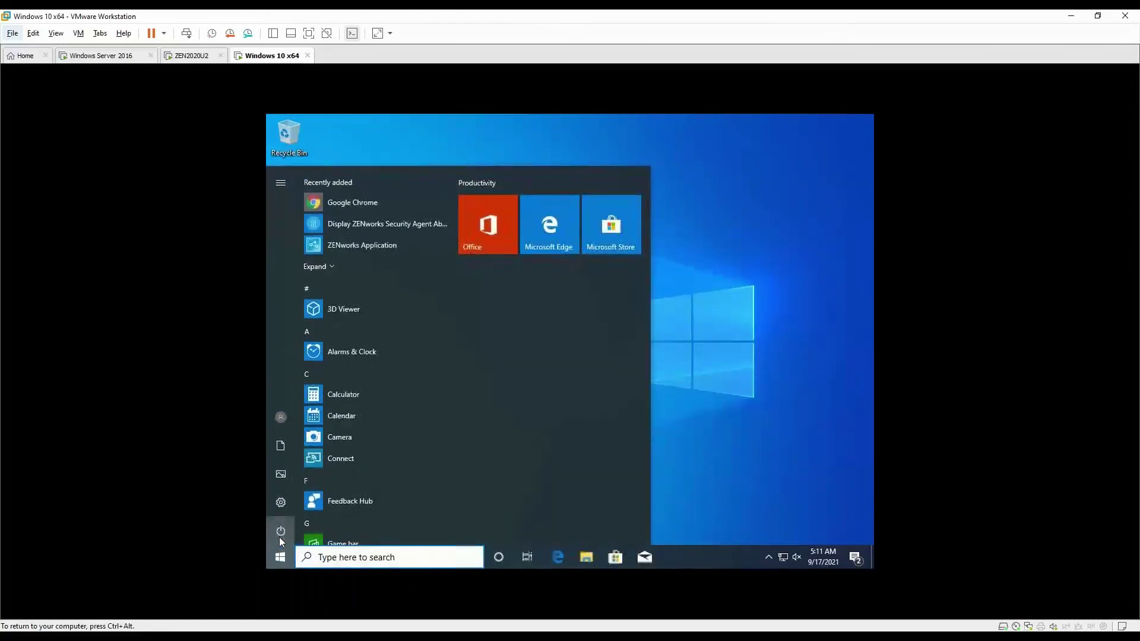
click(289, 535)
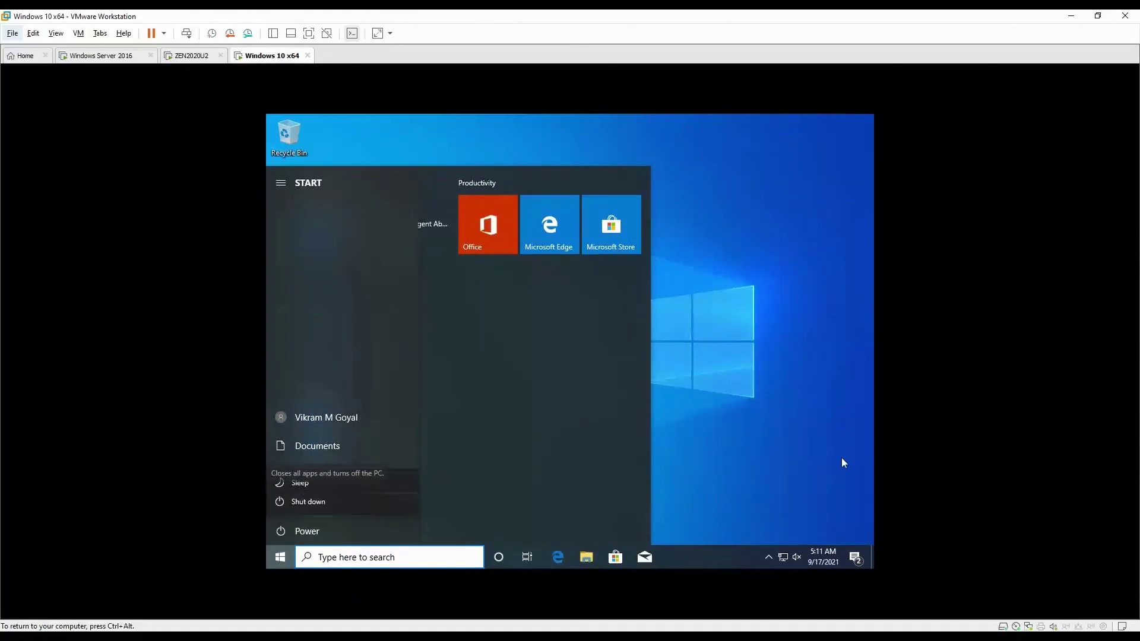
click(736, 462)
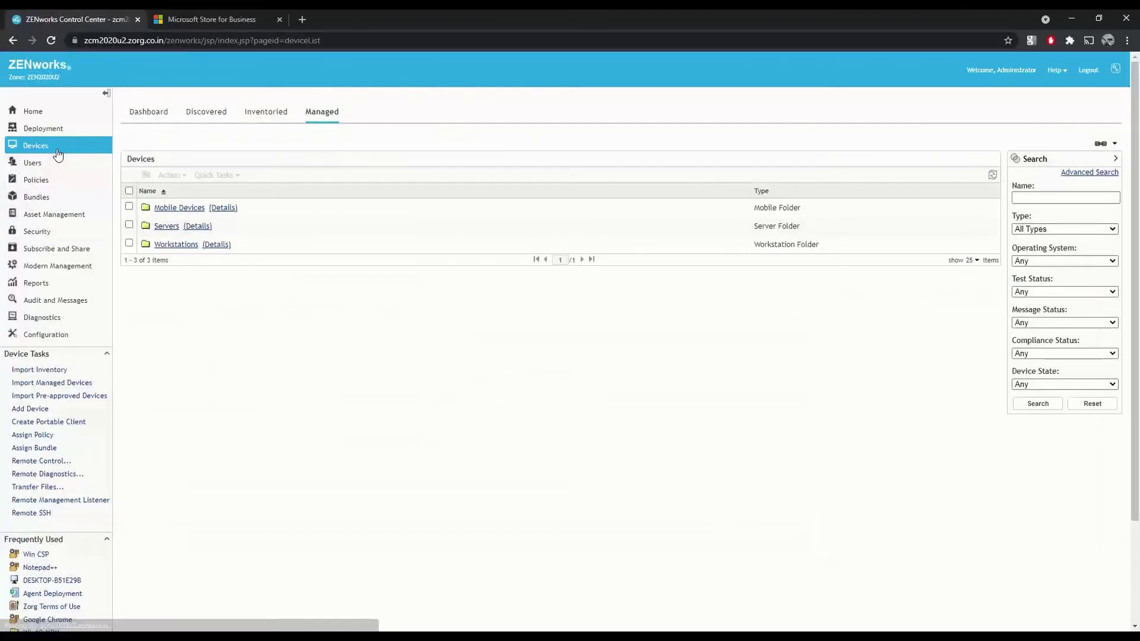
- Delete the DESKTOP-B51E29B device from the Workstations/Win10-MDM folder in ZENworks Control Center without adding it to the pre-approved devices
click(159, 245)
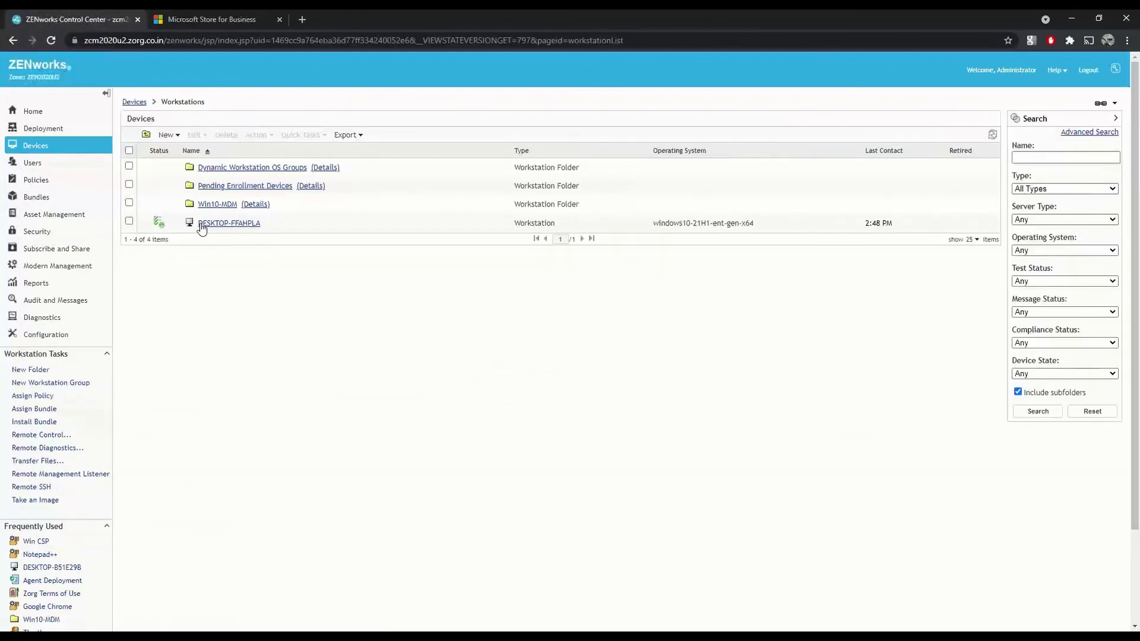
click(217, 204)
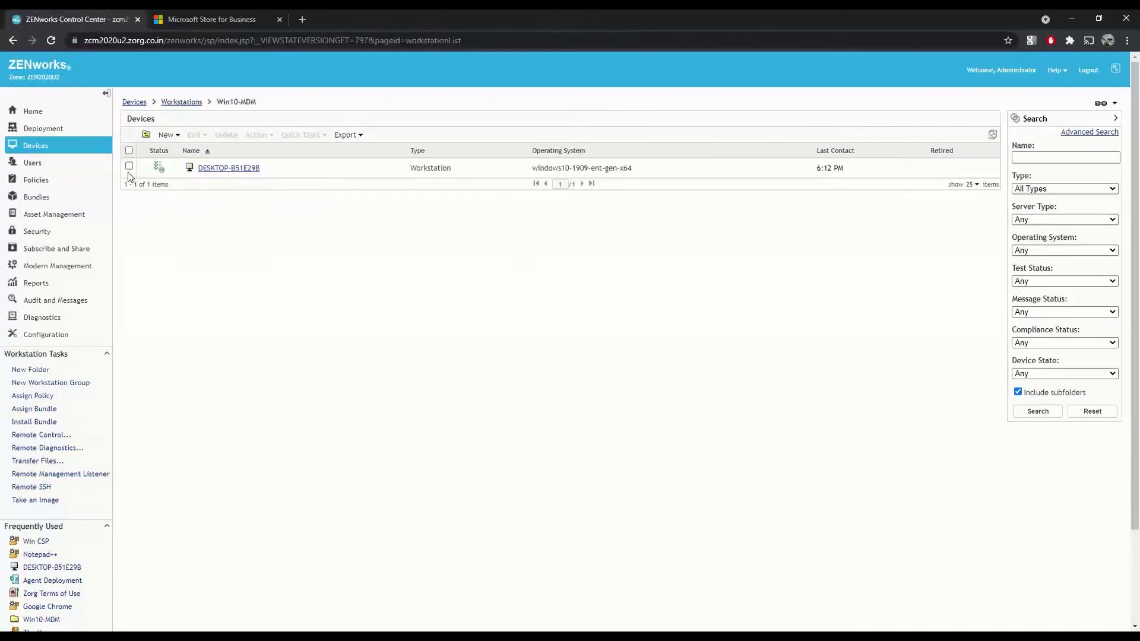
click(129, 165)
click(233, 135)
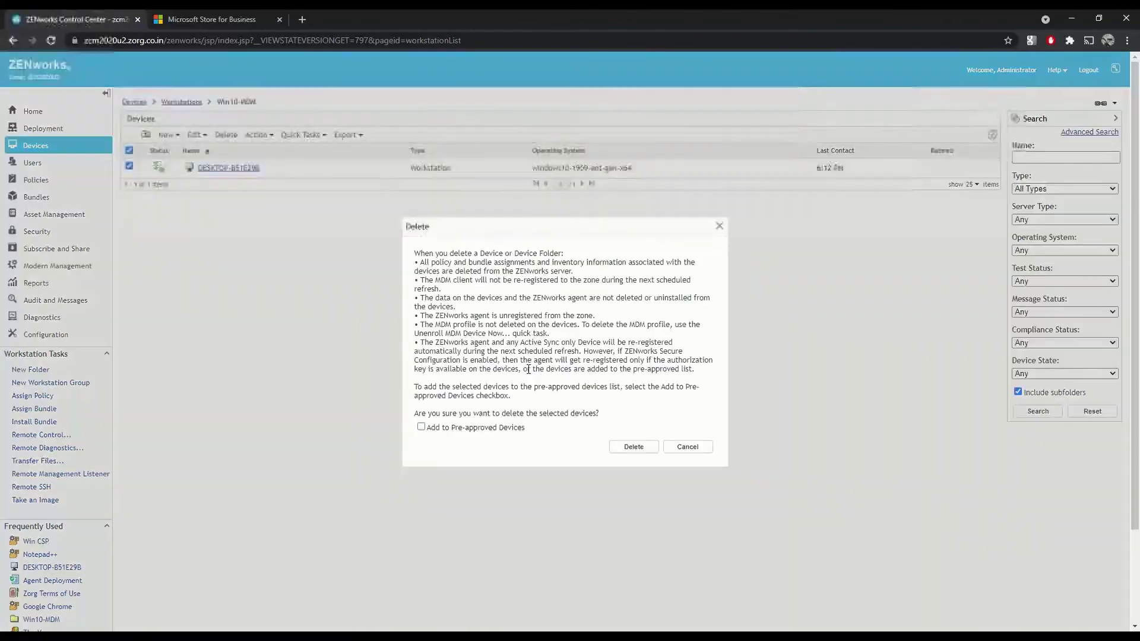
click(633, 447)
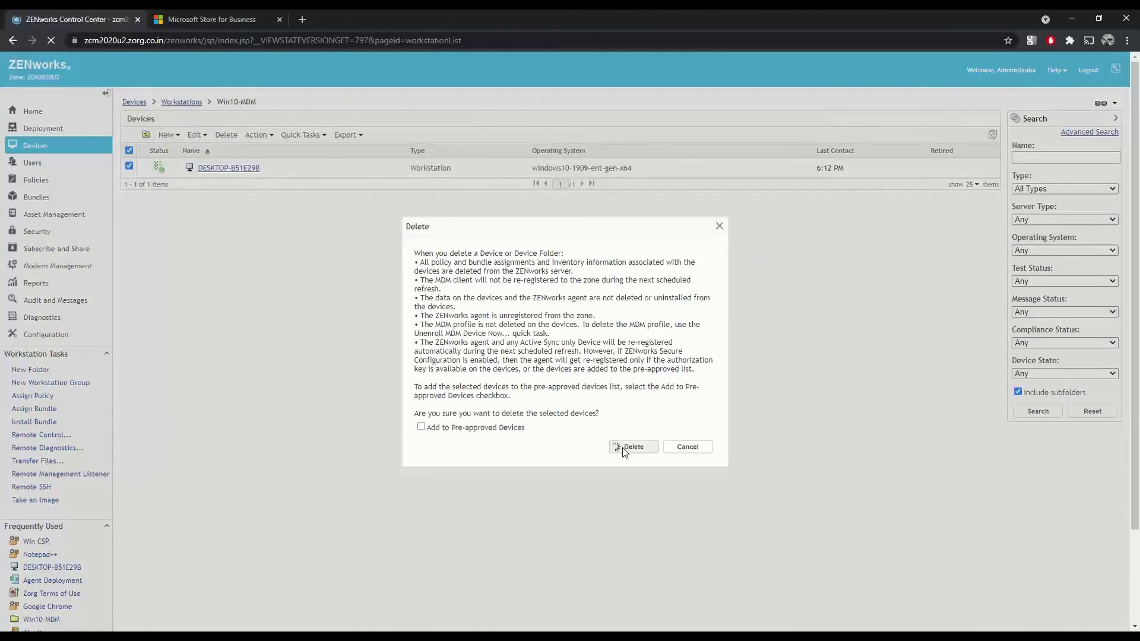